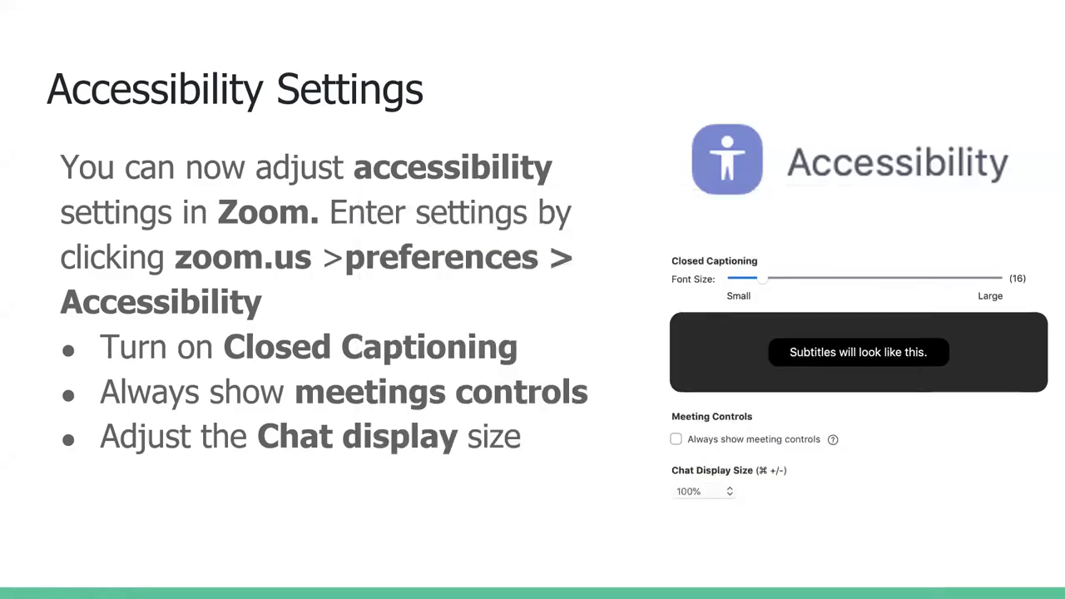
click(1024, 175)
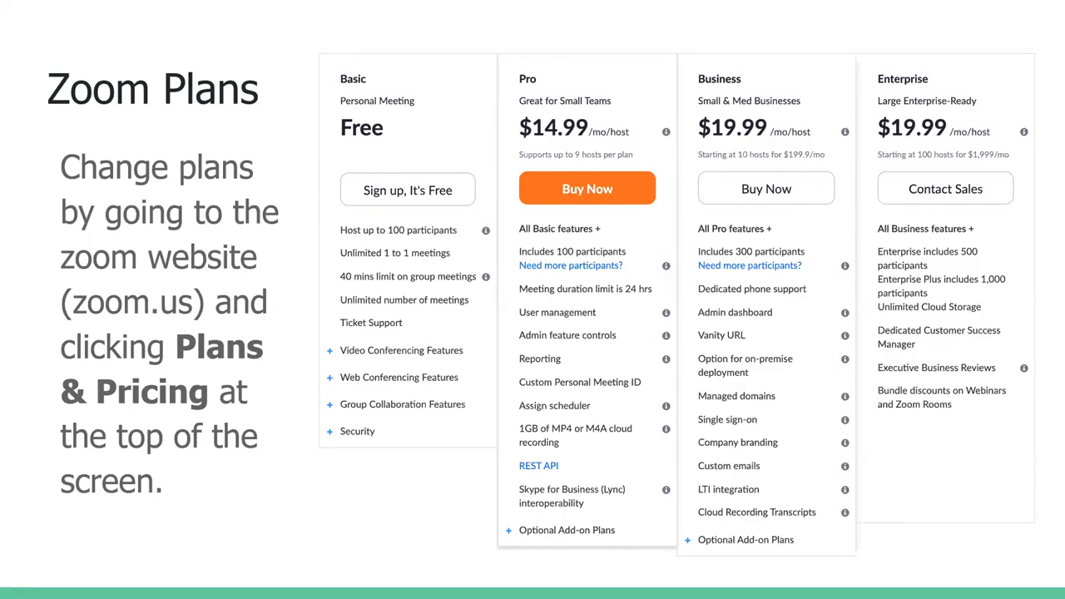
click(946, 504)
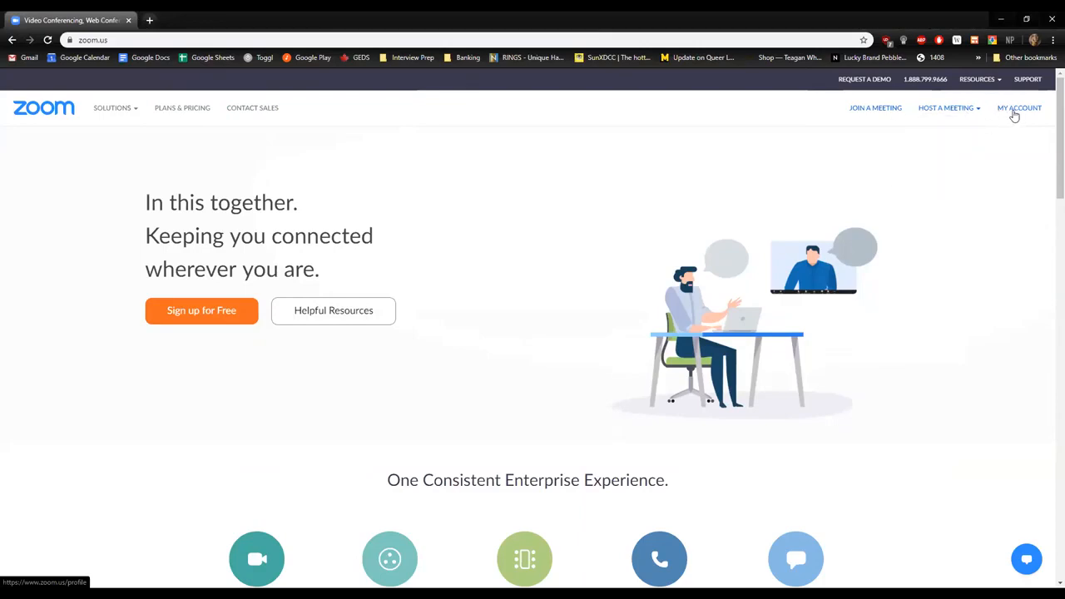
Open the account's profile page and review its personal meeting ID, sign-in, user type, language and date settings.
click(1009, 113)
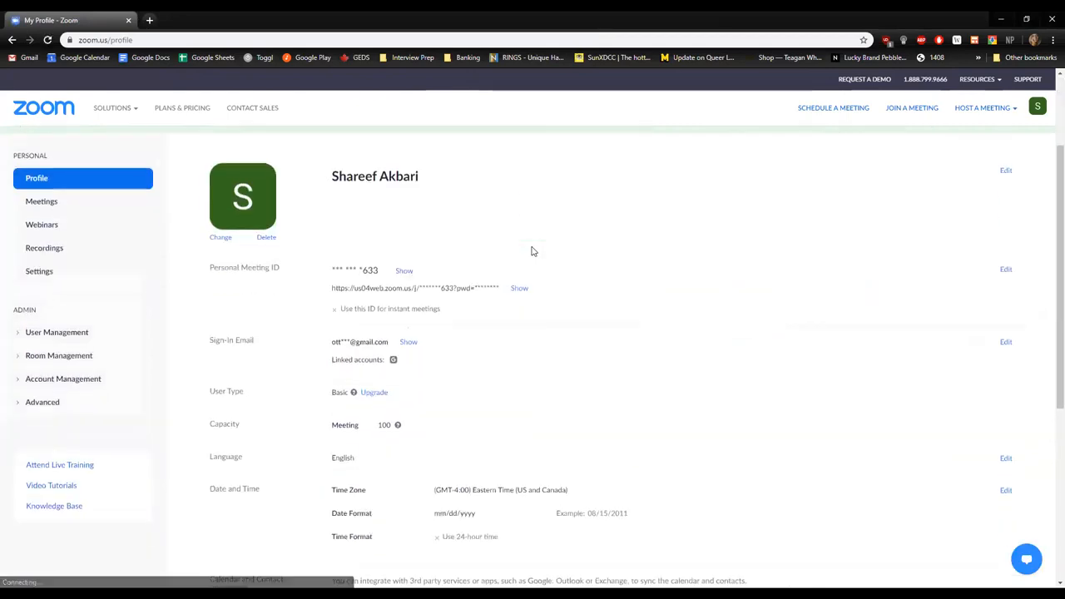
scroll(520, 246, down, 1)
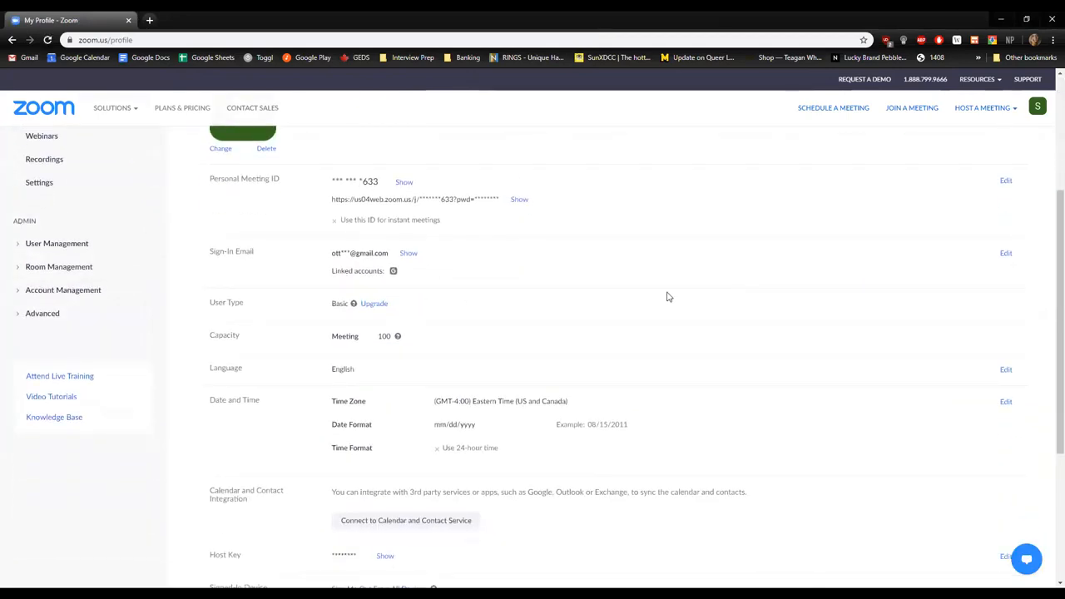
scroll(419, 331, up, 1)
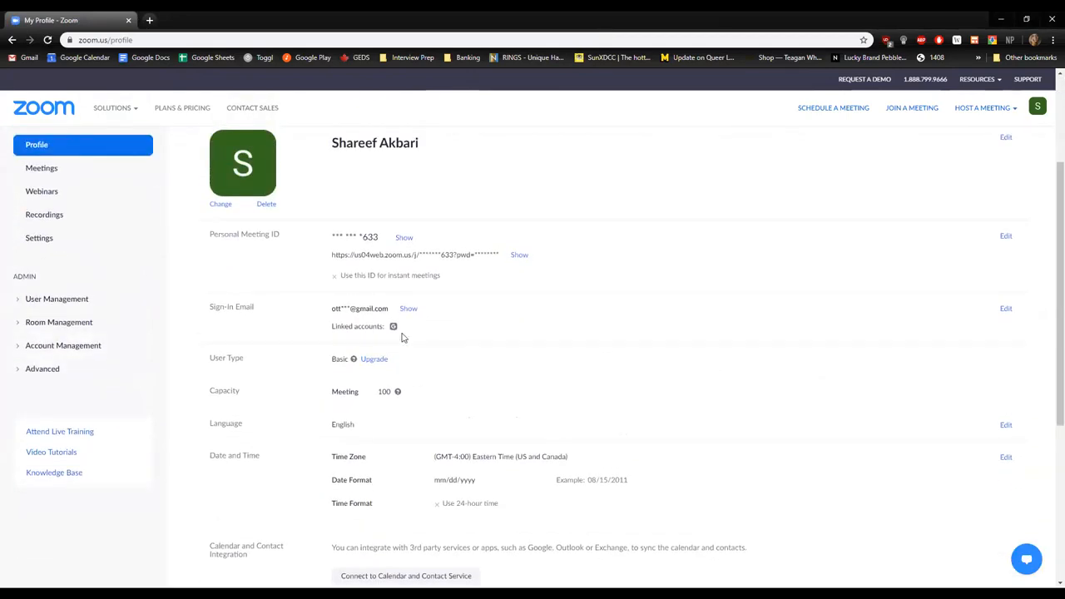
scroll(307, 406, down, 1)
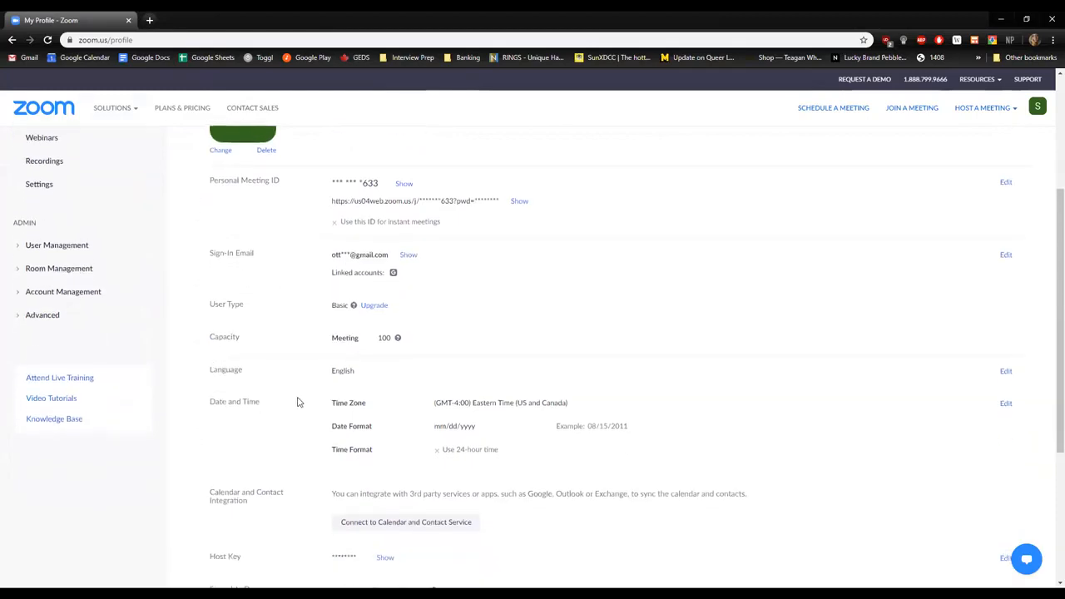
scroll(300, 402, up, 1)
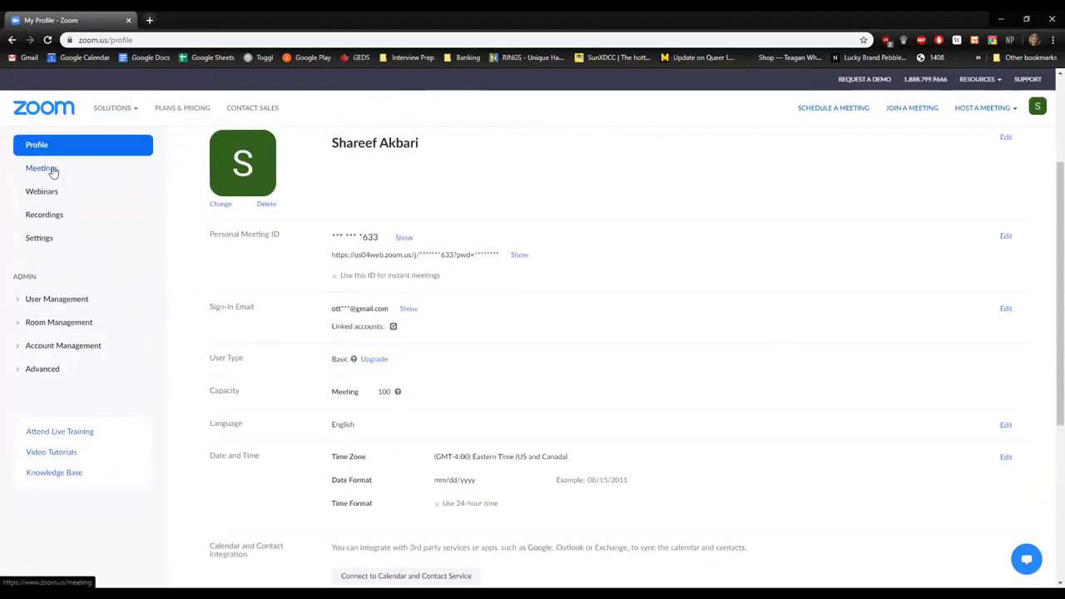
Open the form for scheduling a new meeting, review its fields from topic to meeting options, and cancel without saving.
click(41, 169)
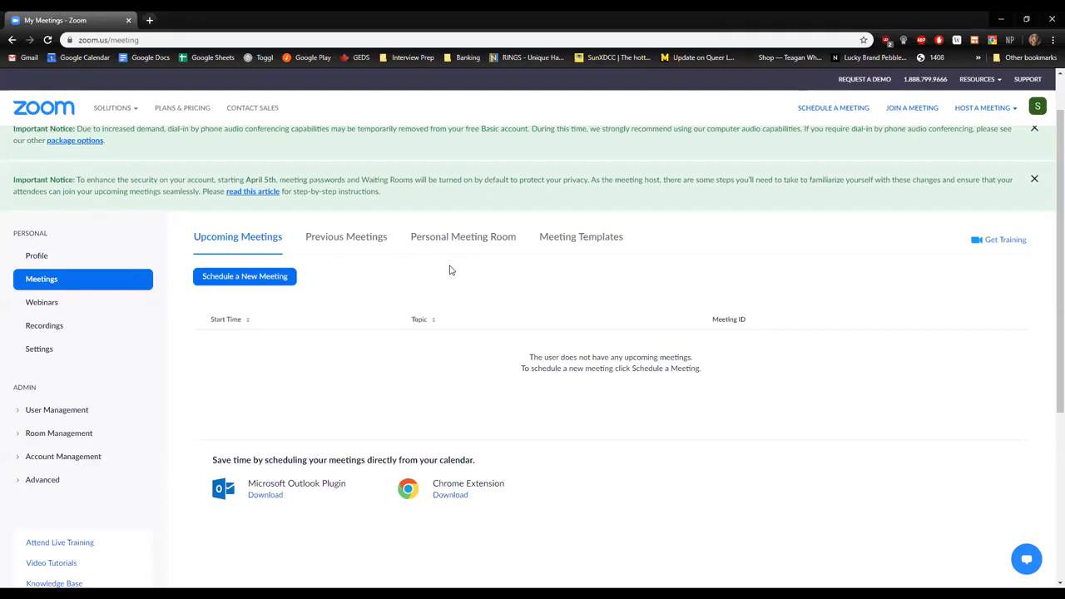
click(266, 277)
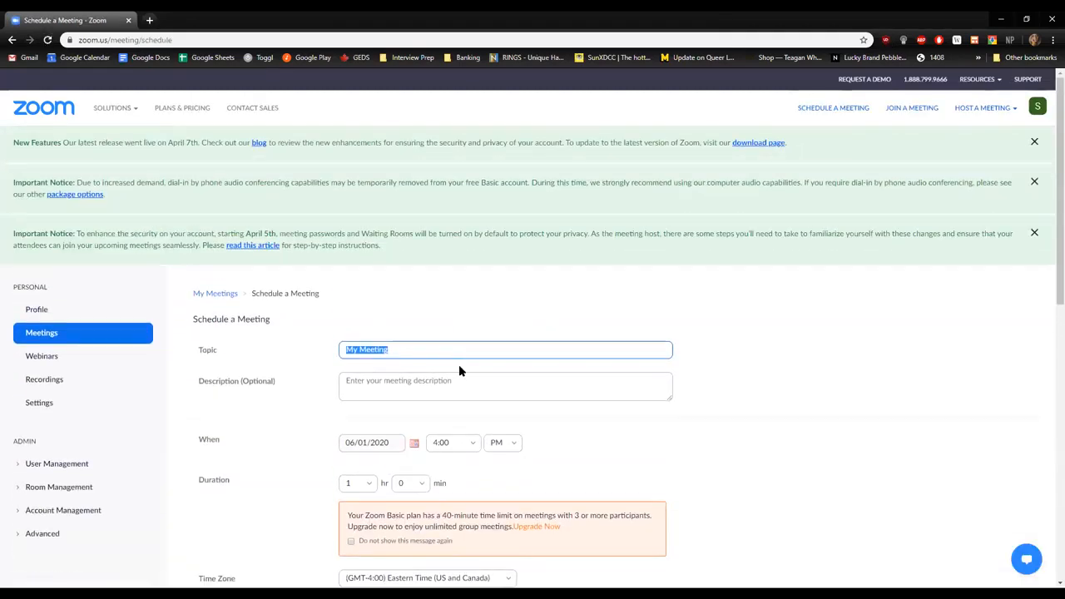
scroll(432, 225, down, 2)
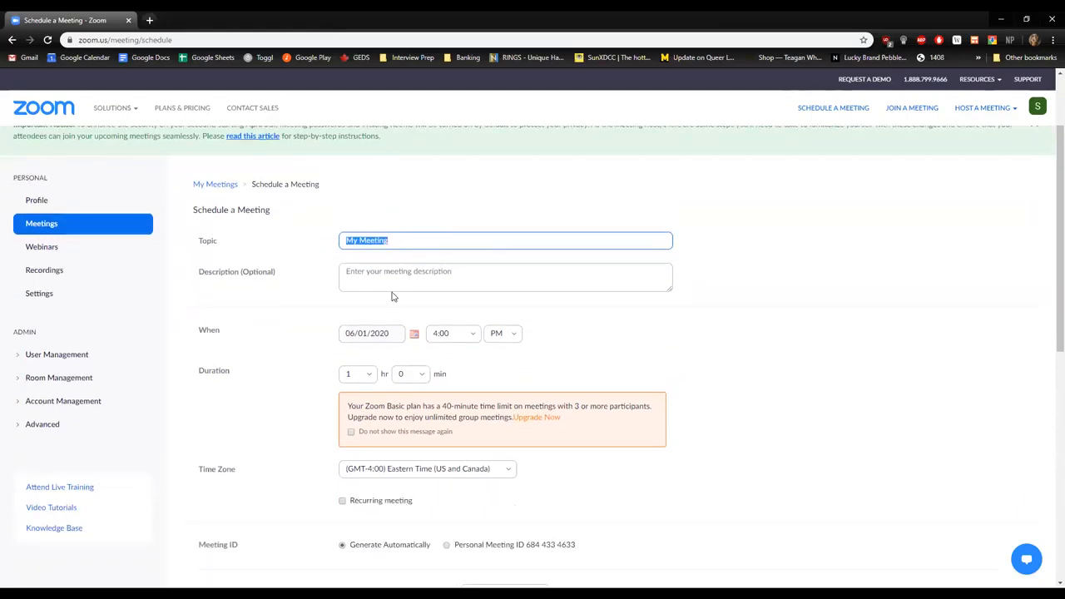
scroll(326, 194, down, 1)
scroll(280, 319, down, 1)
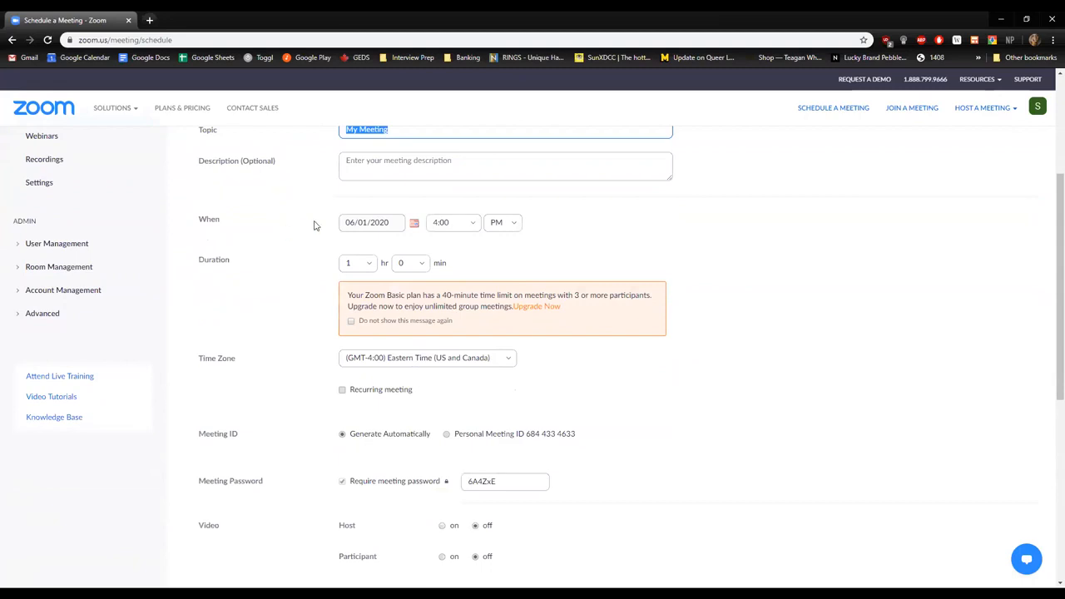
scroll(337, 371, down, 2)
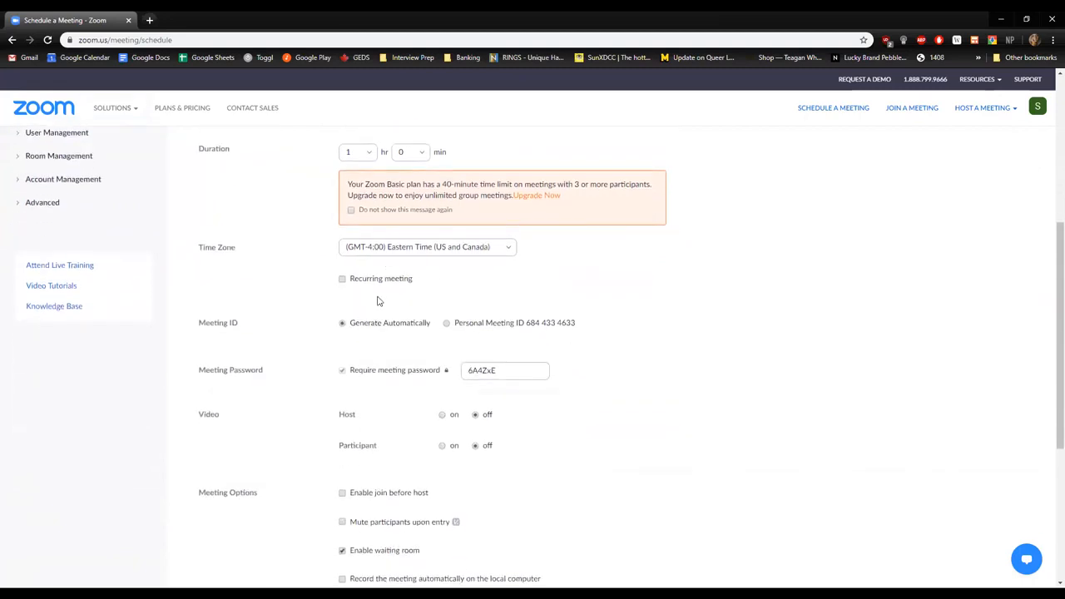
scroll(375, 300, down, 3)
scroll(408, 411, up, 5)
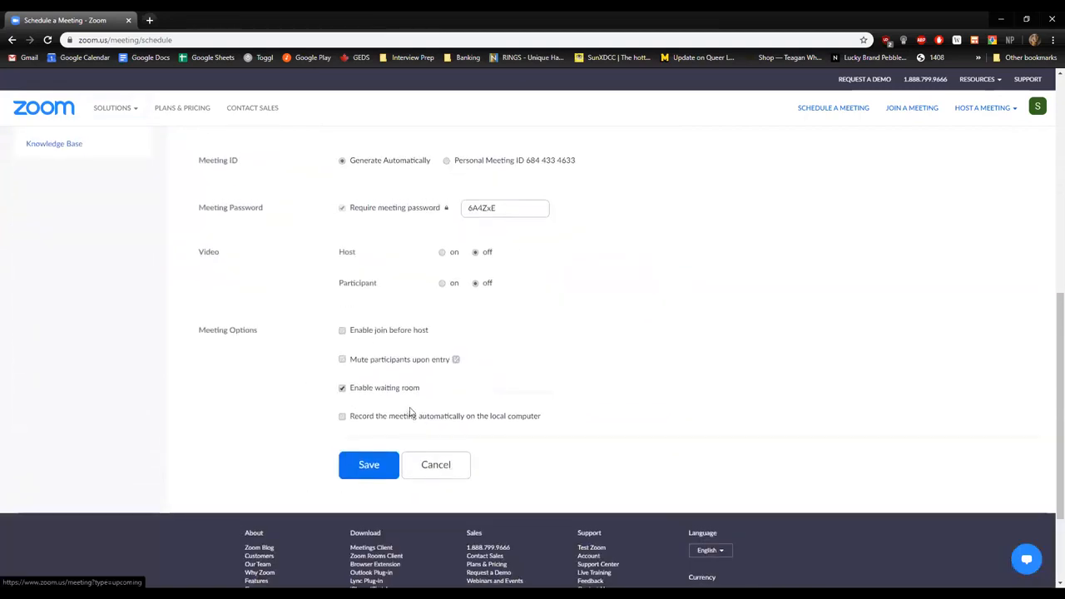
scroll(319, 246, up, 2)
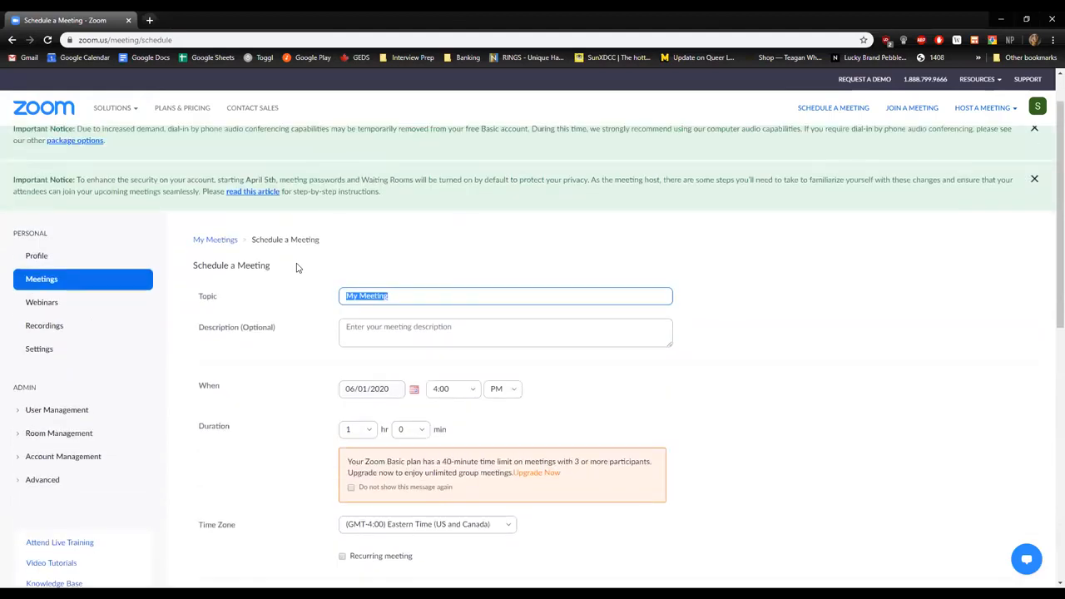
scroll(329, 358, down, 4)
click(445, 565)
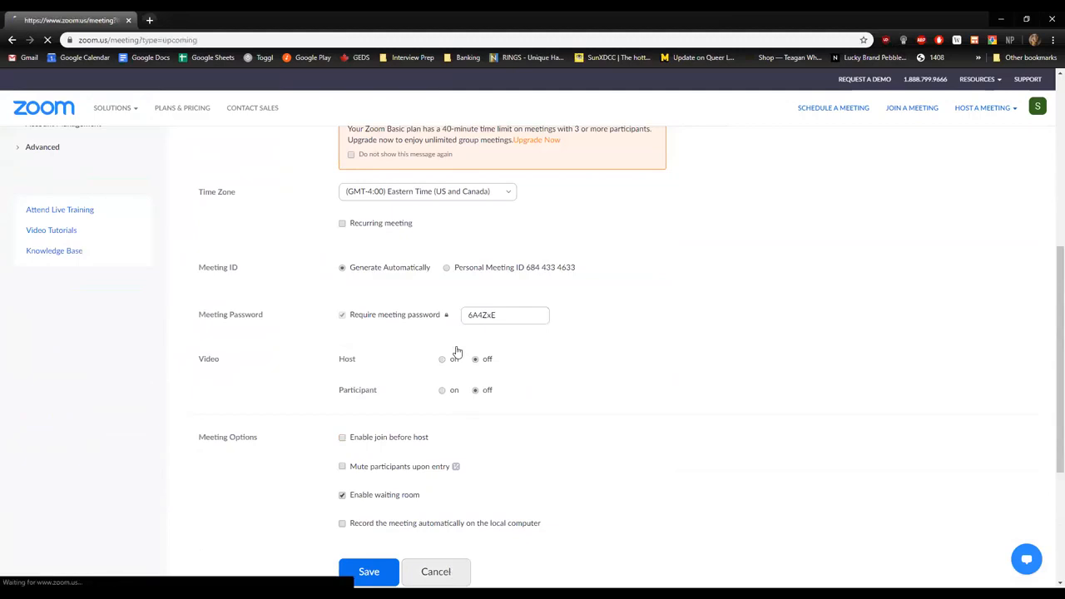
View the previous meetings list and examine the Personal Meeting Room's details, including its invite link, video settings and meeting options.
click(370, 294)
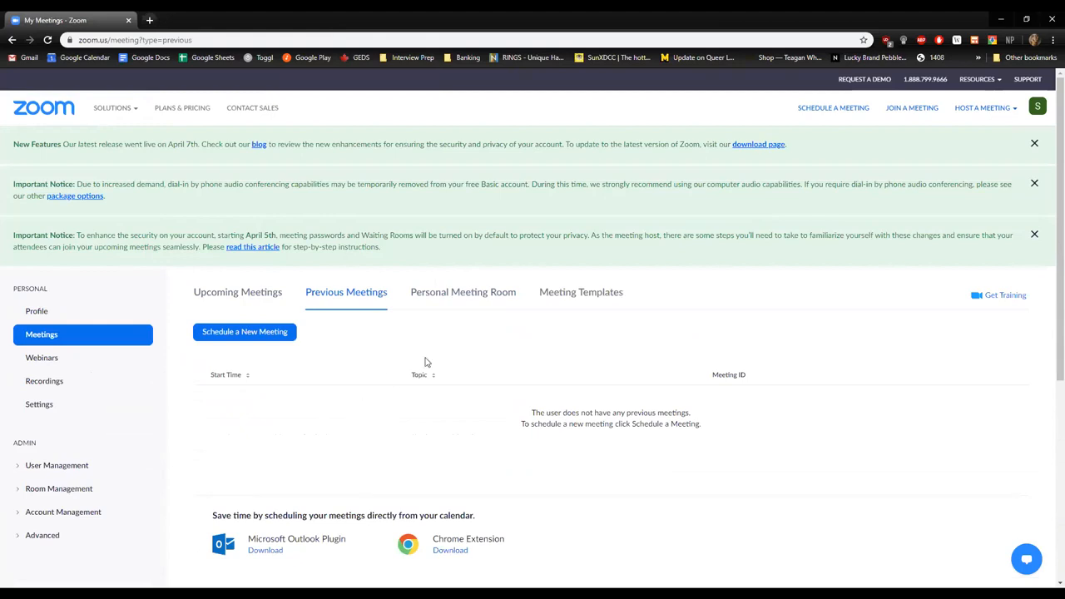
click(439, 302)
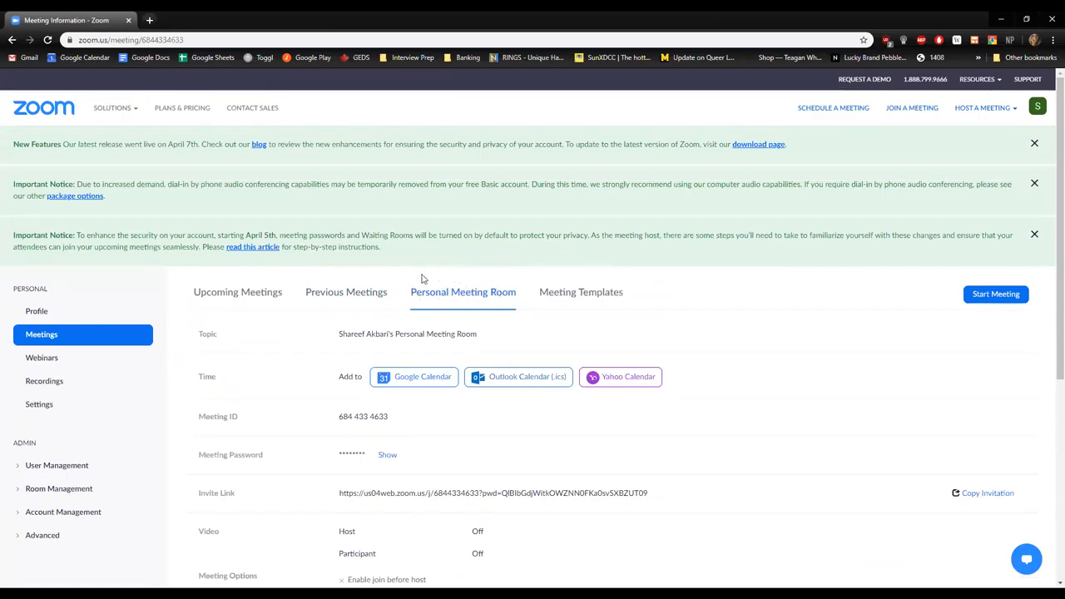
scroll(413, 273, down, 1)
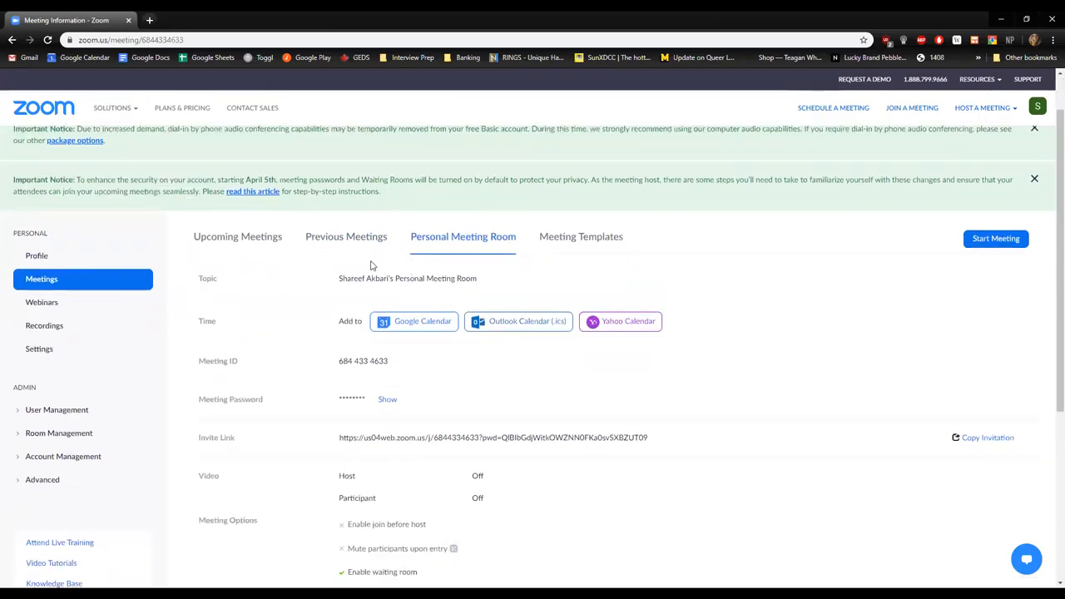
scroll(327, 272, down, 1)
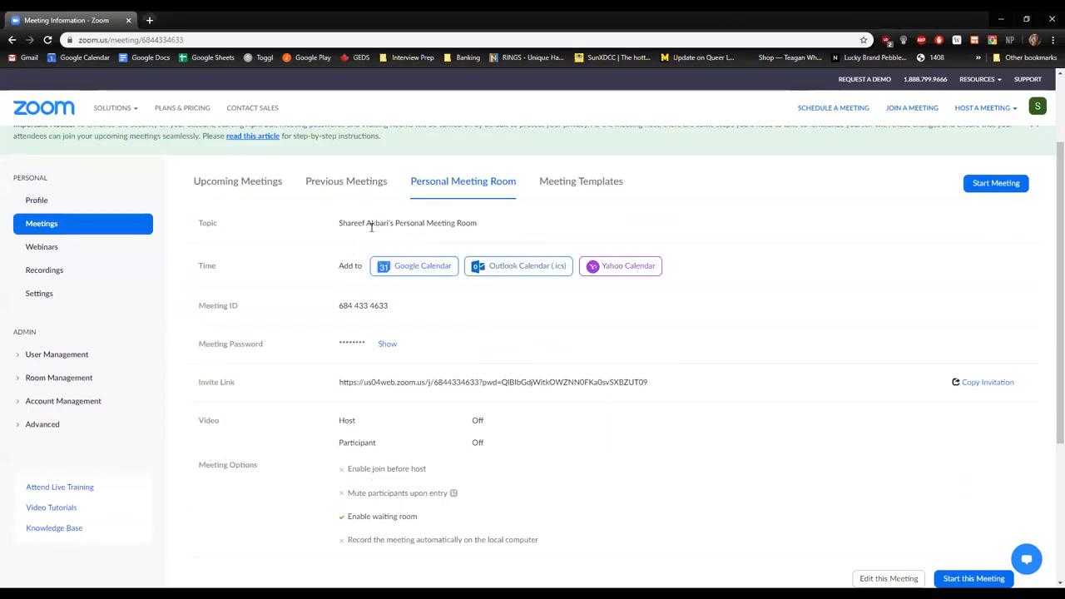
scroll(379, 286, down, 1)
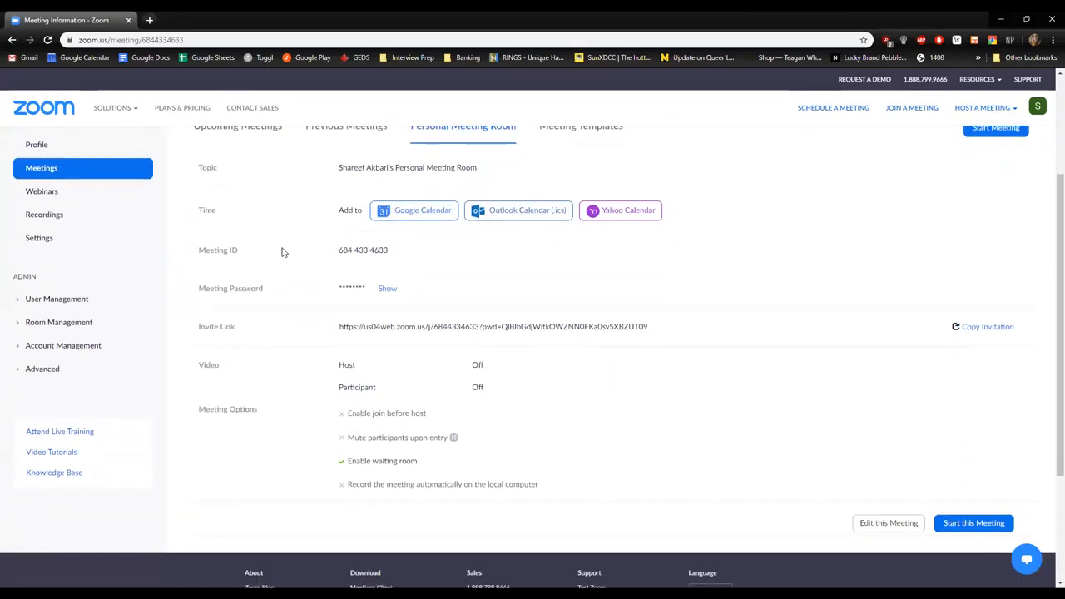
scroll(463, 405, down, 1)
scroll(261, 213, up, 2)
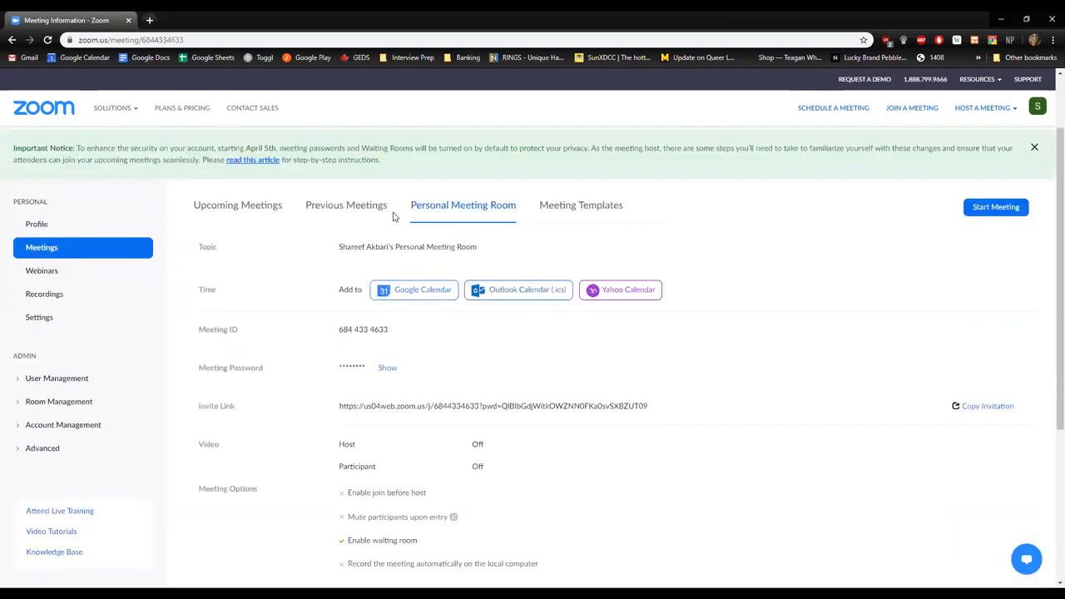
scroll(679, 349, down, 3)
scroll(466, 274, up, 1)
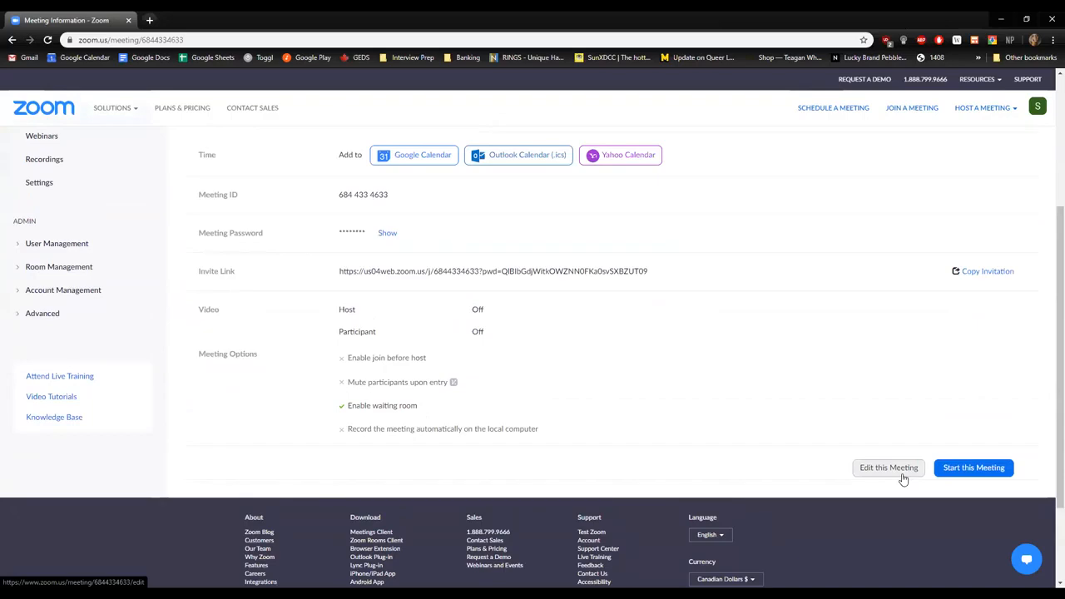
Open the Personal Meeting Room for editing and review its password, video and meeting options.
click(903, 479)
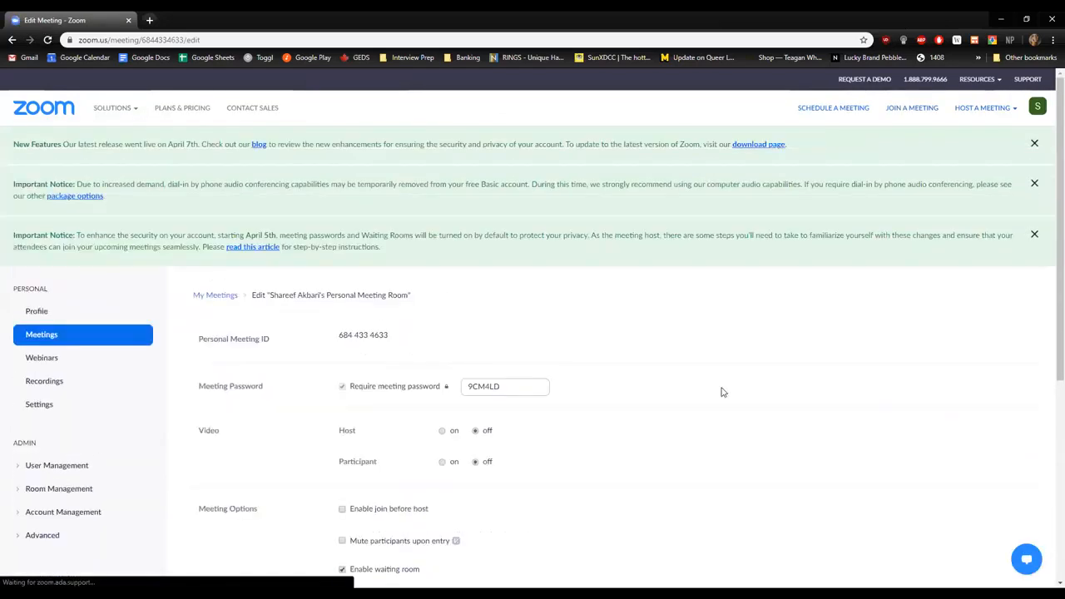
scroll(581, 374, down, 2)
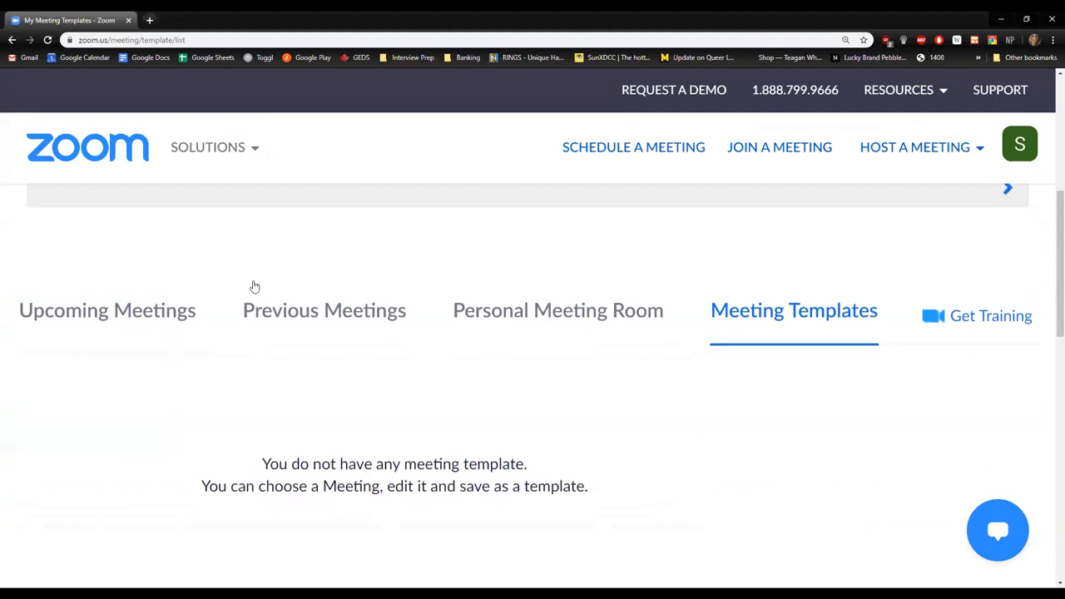
Return to the upcoming meetings list and reduce the page zoom so the Personal section's navigation shows beside it.
click(111, 270)
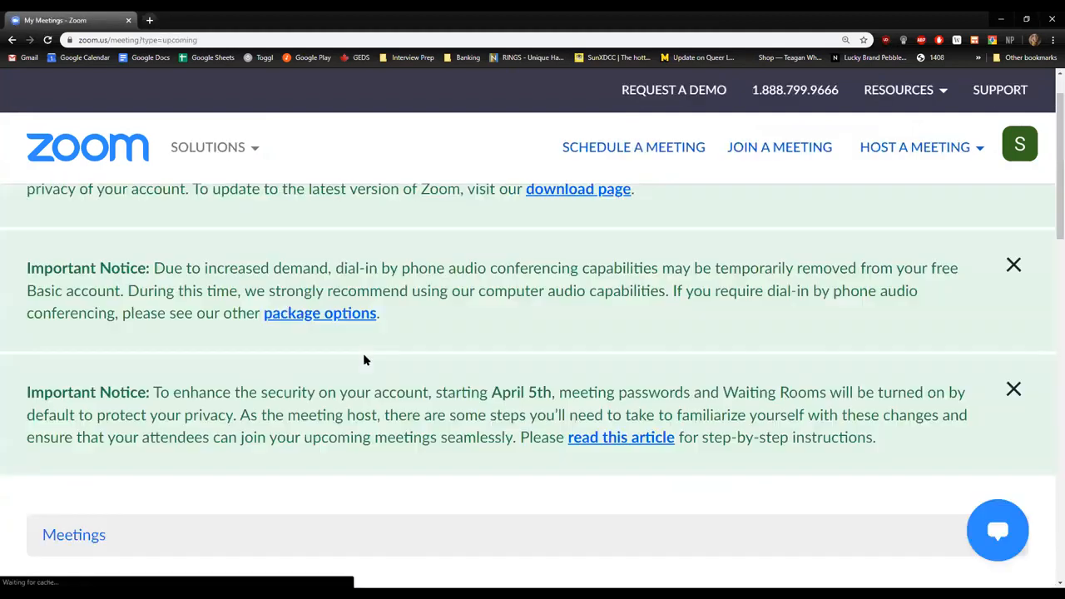
key(ctrl+minus)
scroll(412, 412, down, 3)
drag(23, 278, 82, 281)
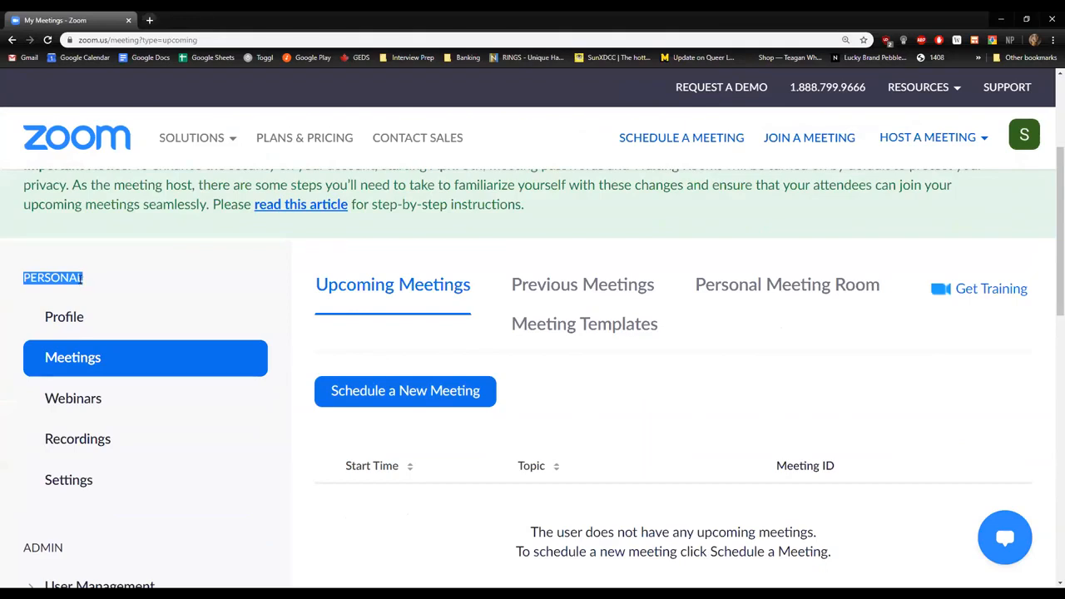
click(9, 362)
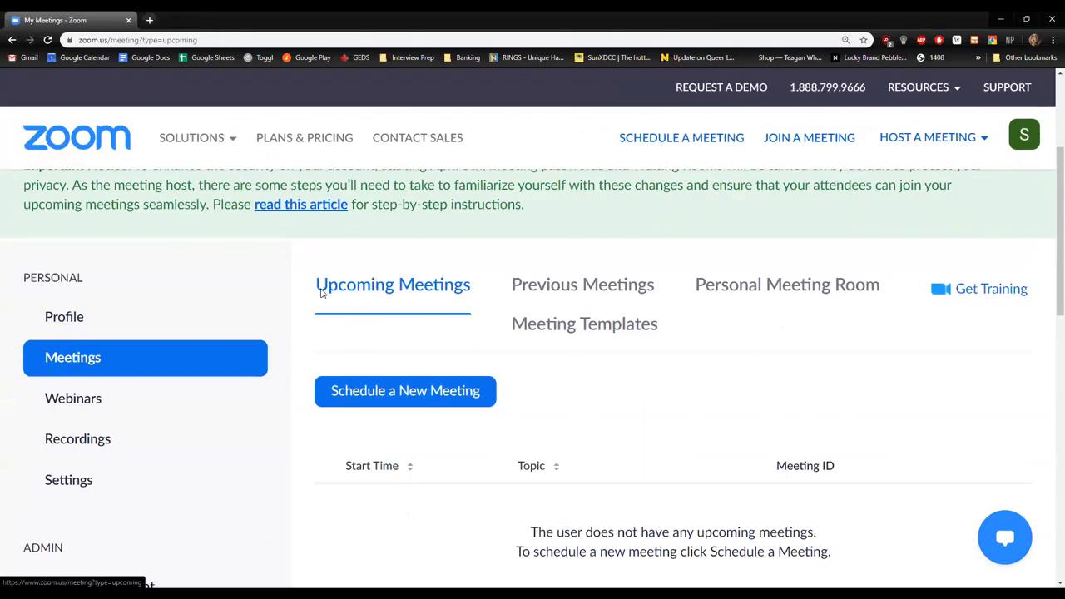
scroll(321, 292, down, 1)
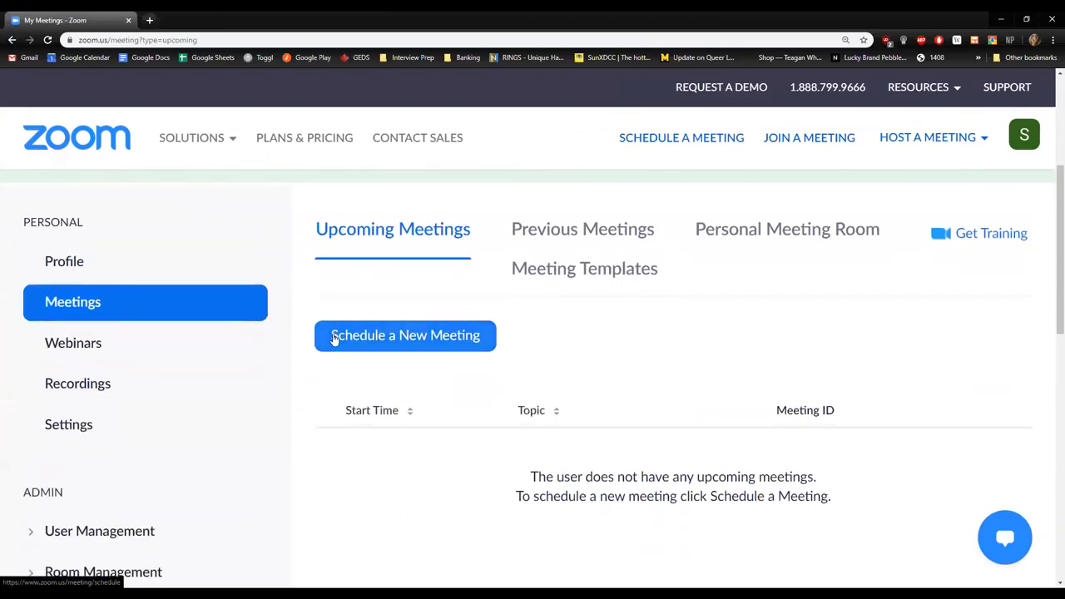
View the previous meetings list again, followed by the Personal Meeting Room page.
click(560, 237)
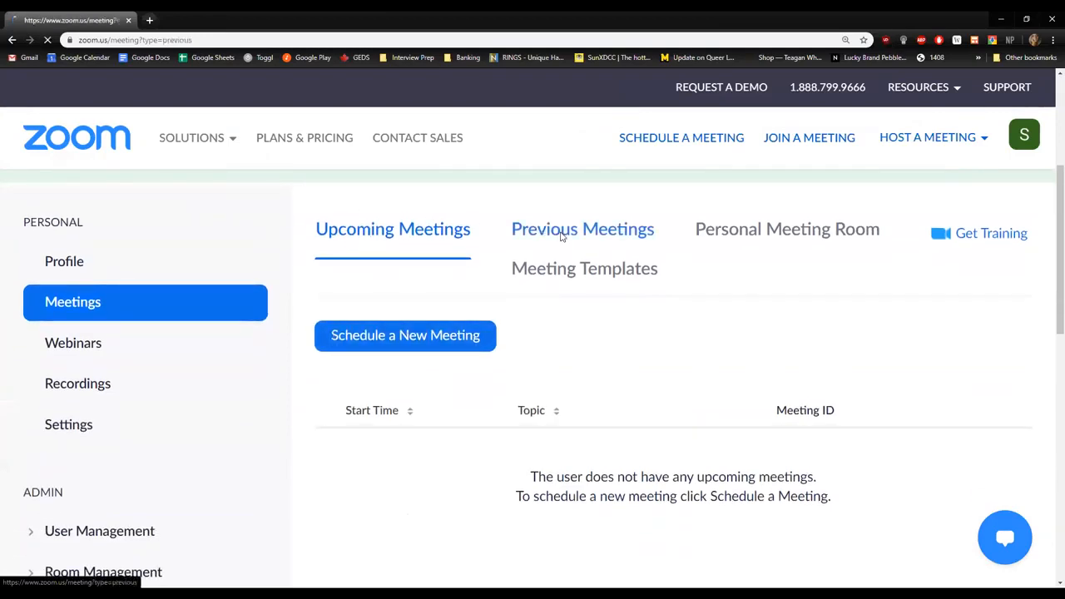
scroll(729, 397, down, 1)
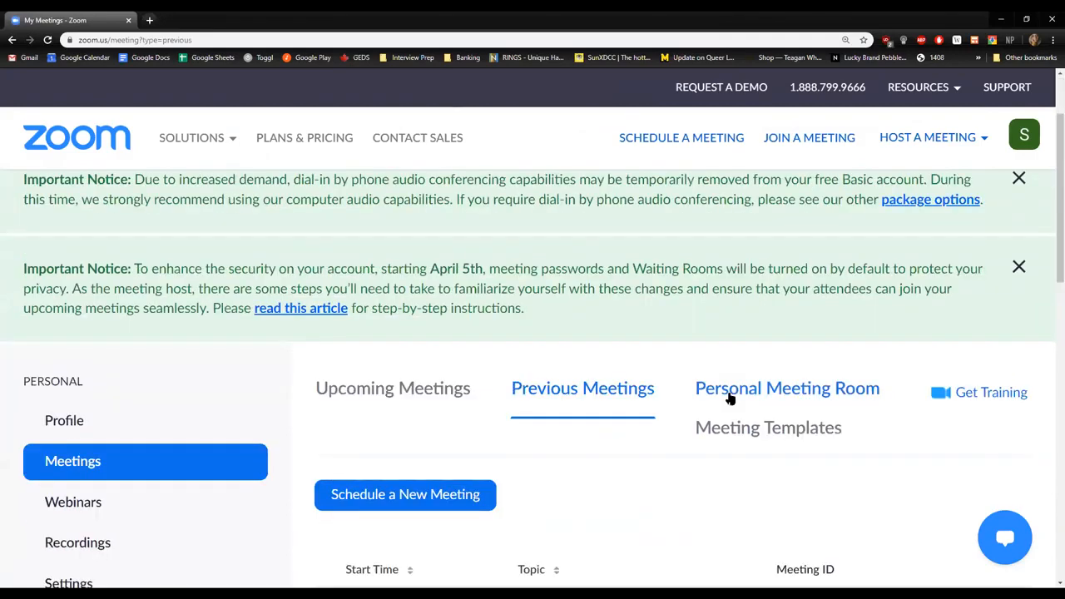
click(732, 394)
scroll(734, 395, down, 1)
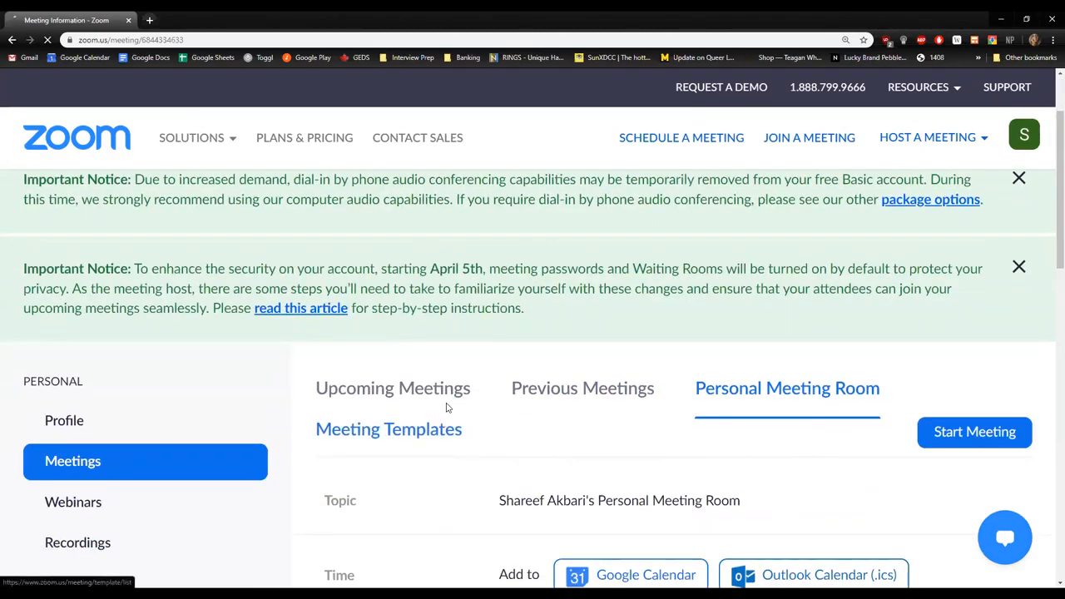
Open the meeting templates page and look through its contents.
click(447, 407)
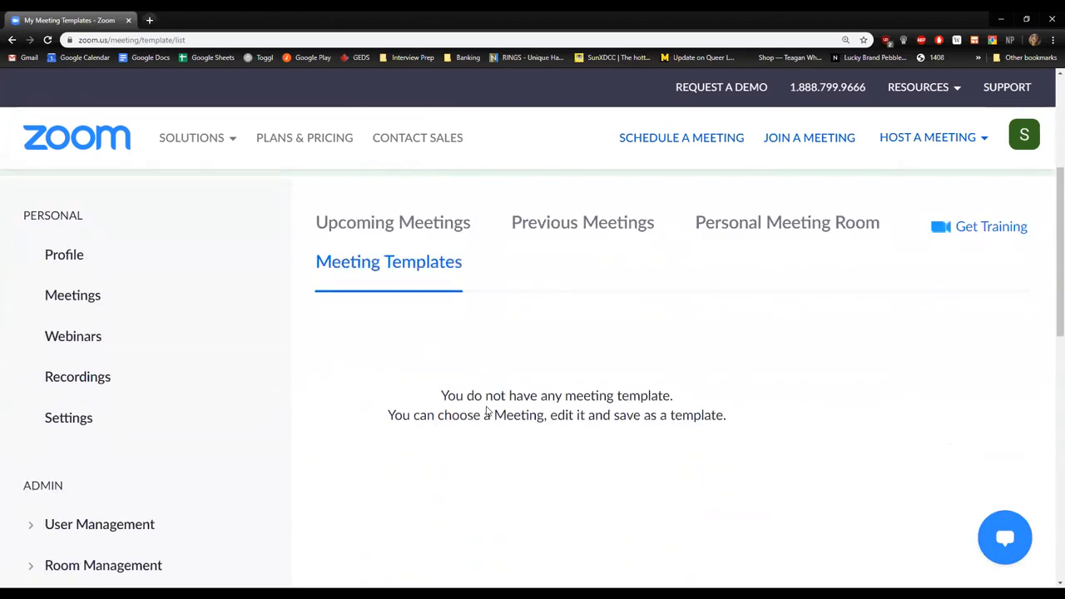
scroll(487, 411, down, 2)
scroll(489, 411, up, 1)
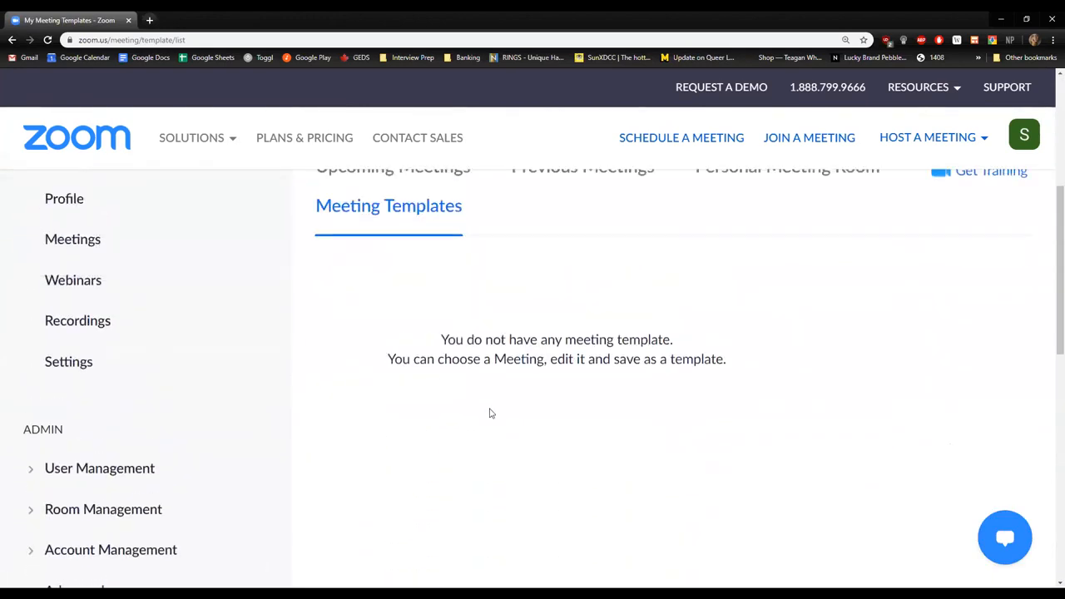
scroll(866, 495, up, 1)
scroll(848, 485, down, 4)
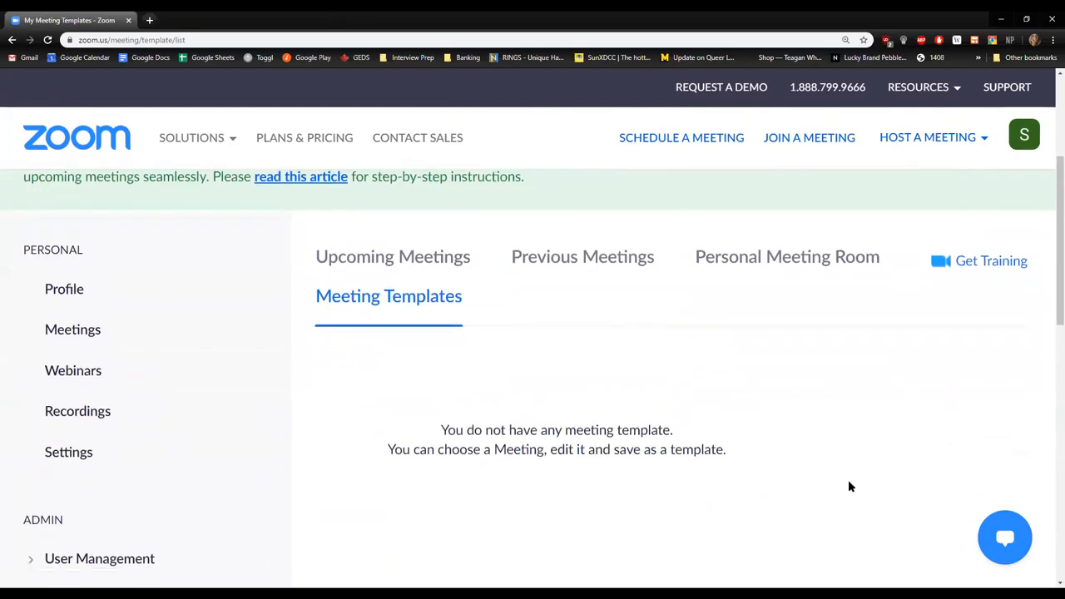
scroll(841, 481, down, 3)
scroll(805, 468, up, 3)
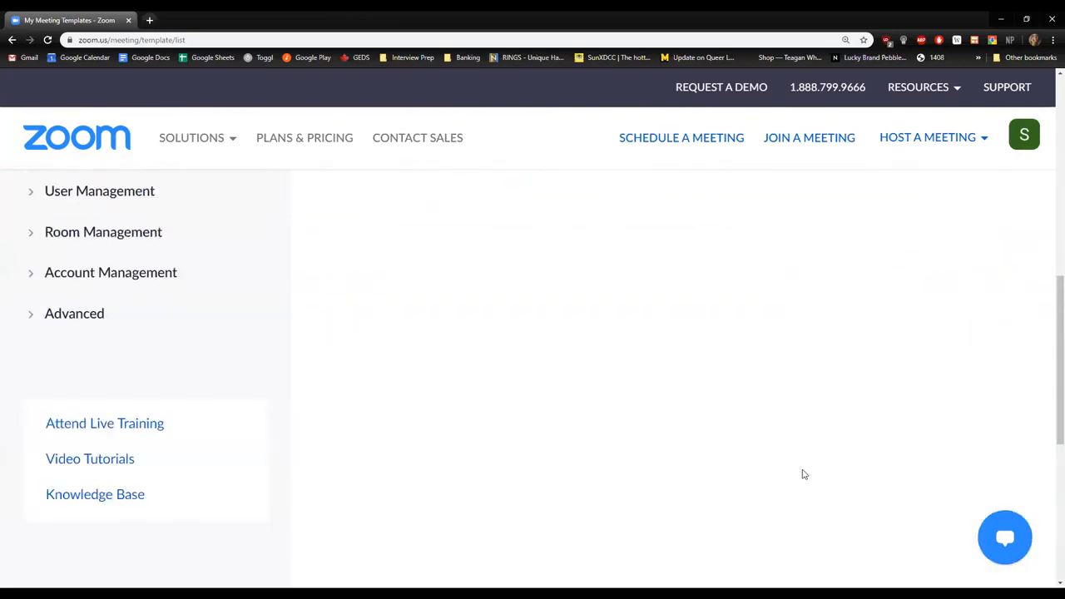
Leave the meeting templates page and view the upcoming meetings list.
scroll(794, 469, up, 2)
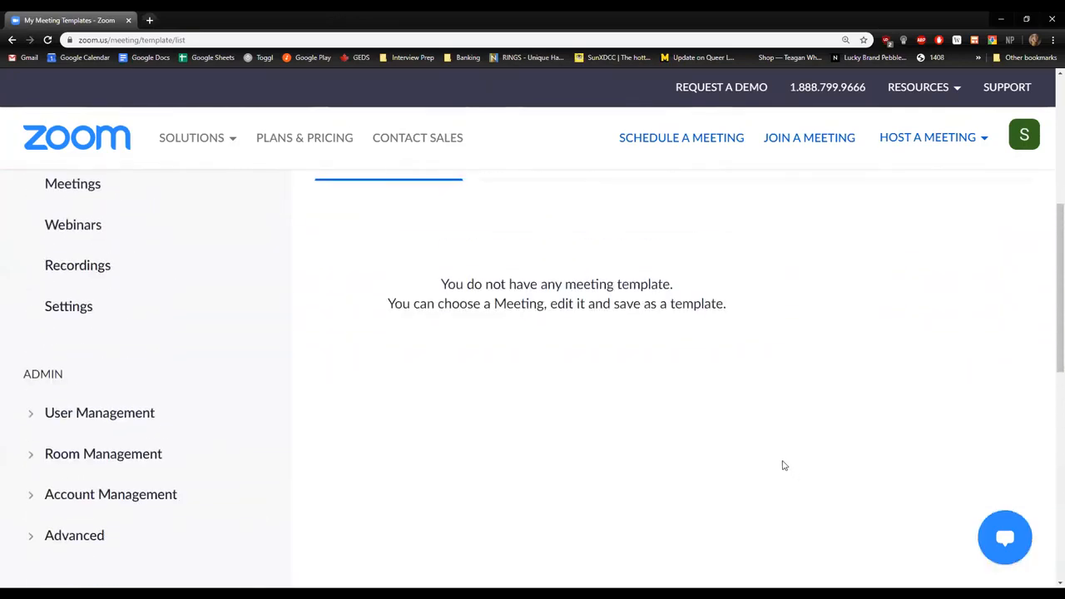
scroll(782, 466, up, 1)
scroll(781, 465, up, 1)
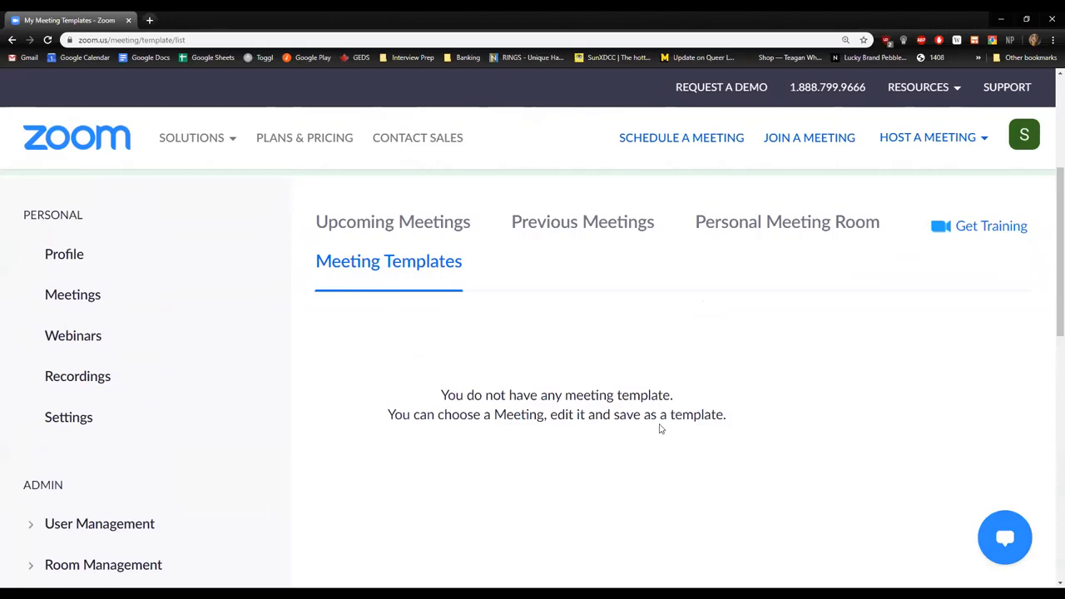
click(445, 231)
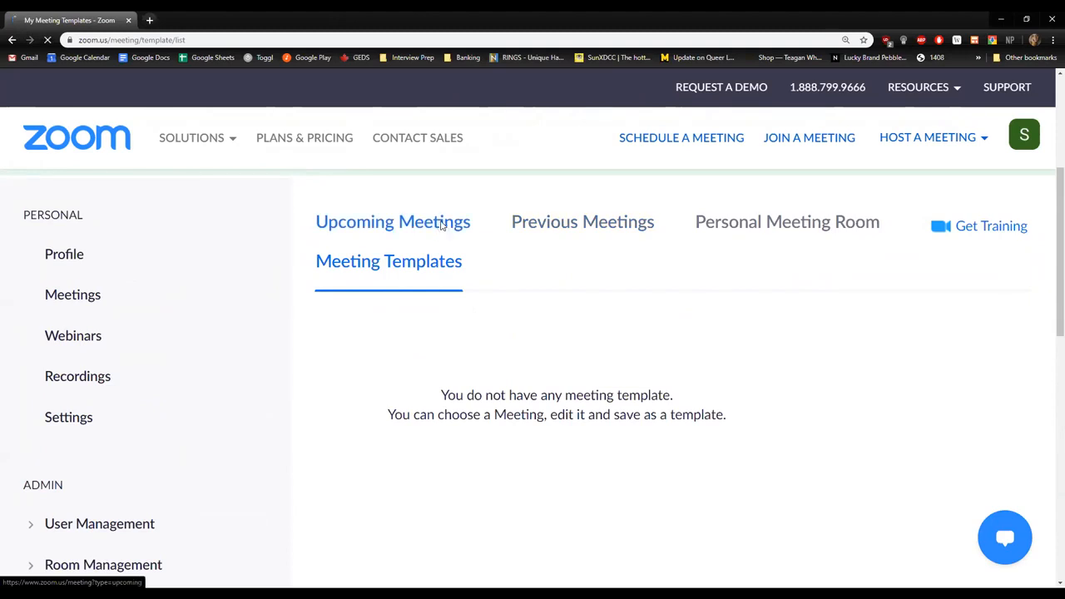
scroll(658, 361, down, 2)
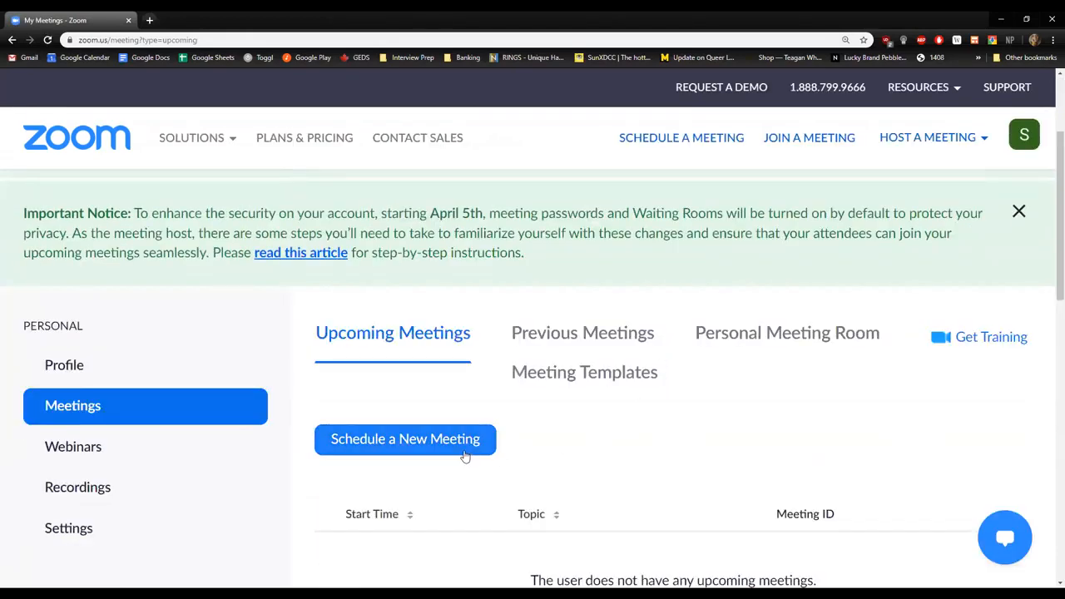
scroll(426, 447, down, 1)
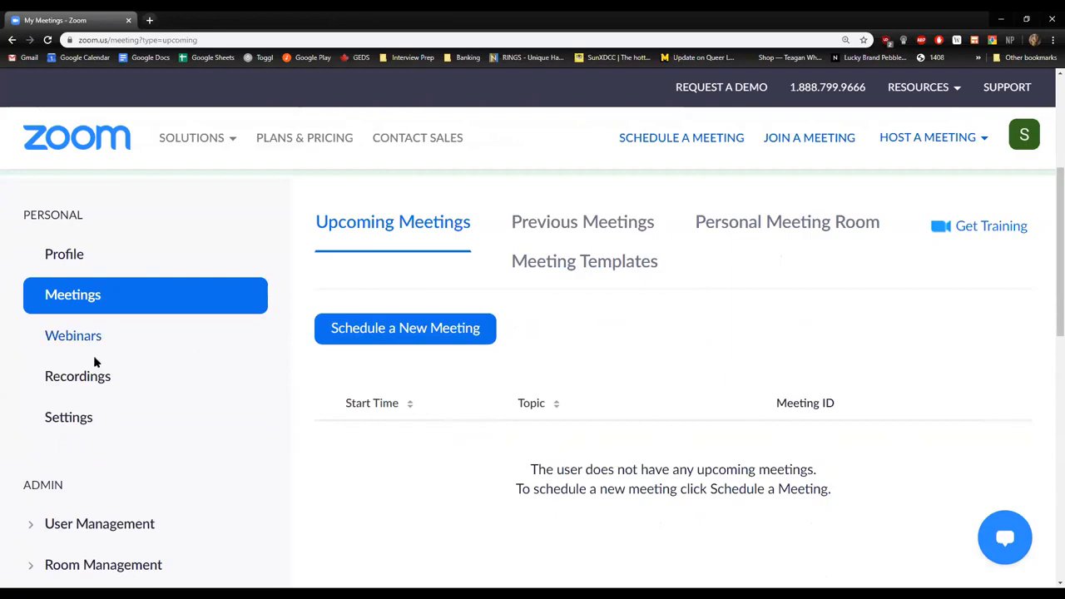
Open the recordings page, clear its notice banners and highlight the cloud recording explanation.
click(58, 385)
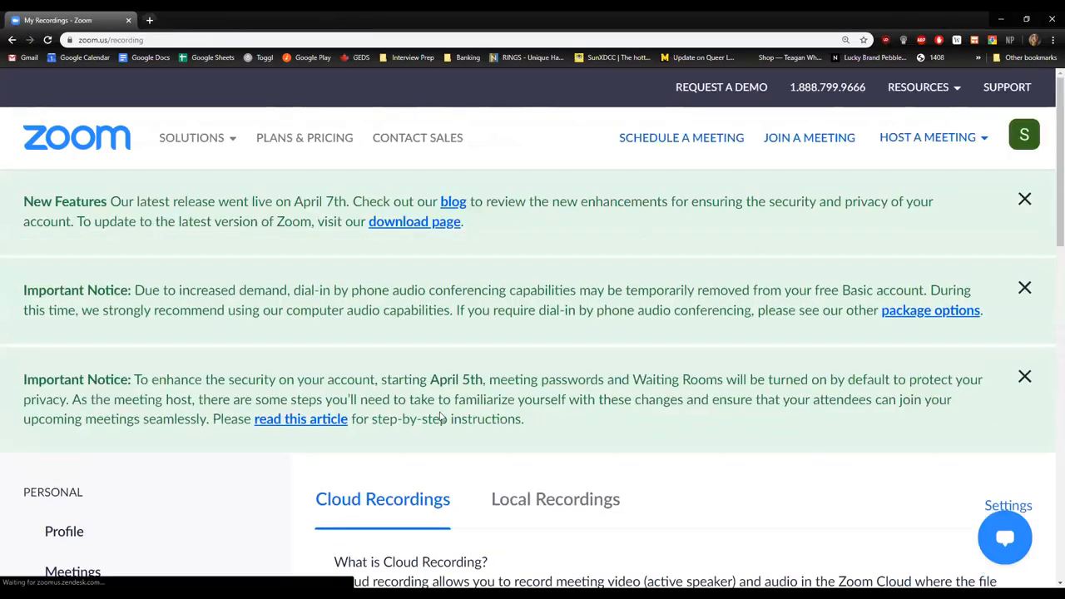
scroll(441, 418, down, 3)
click(1024, 210)
click(1023, 229)
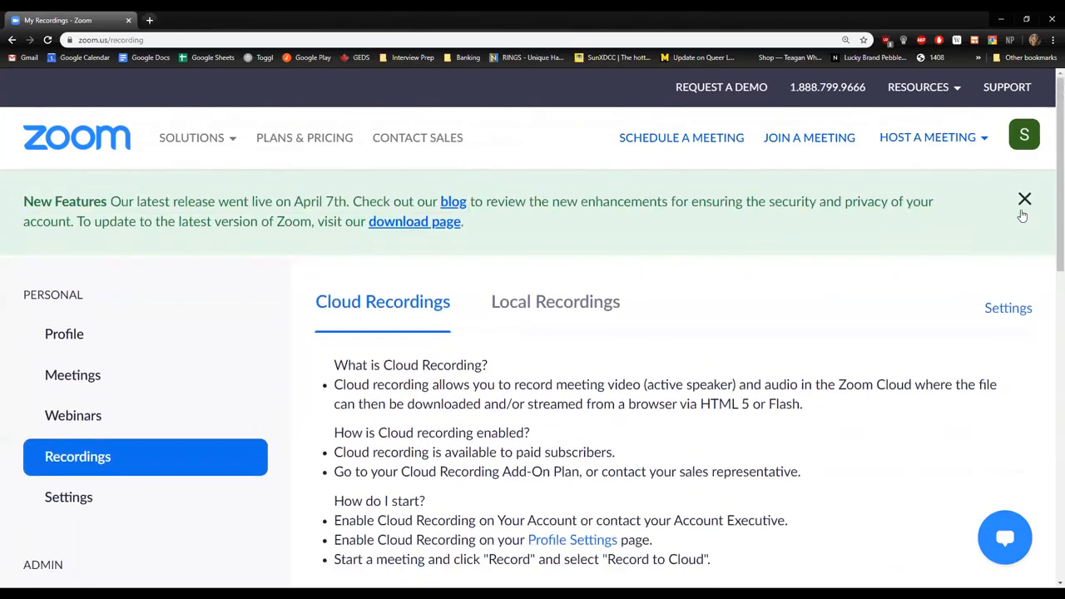
click(1023, 200)
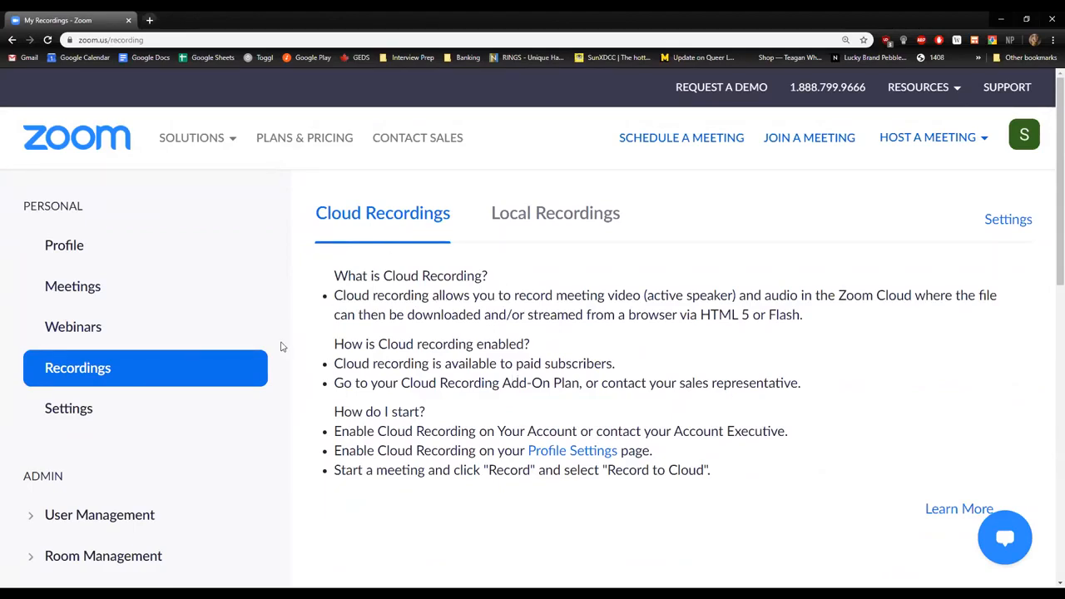
drag(782, 477, 333, 289)
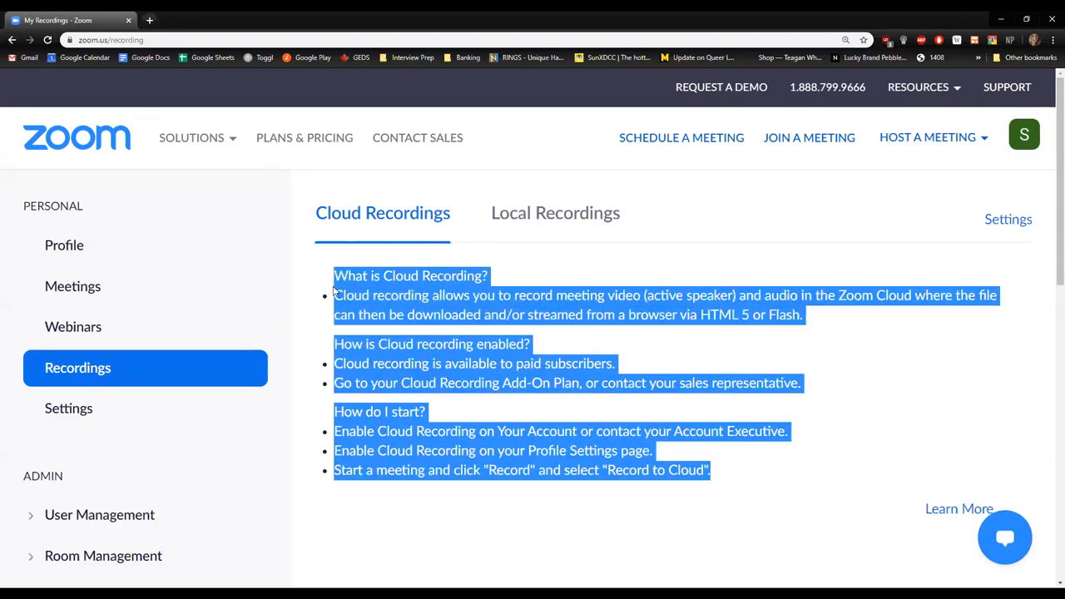
View the local recordings page and return to the cloud recordings information.
click(595, 223)
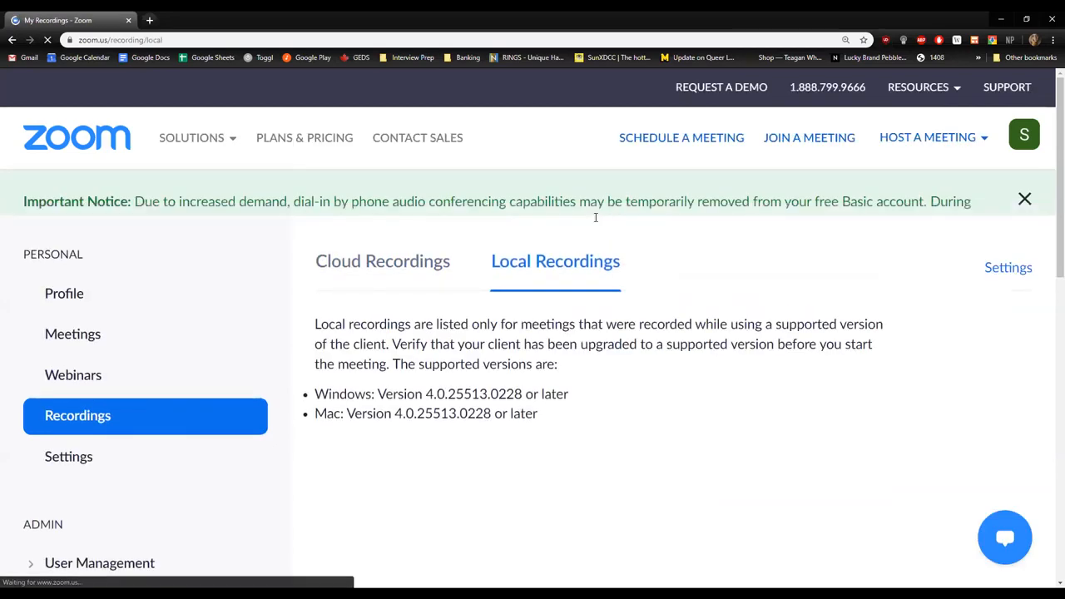
scroll(602, 407, down, 1)
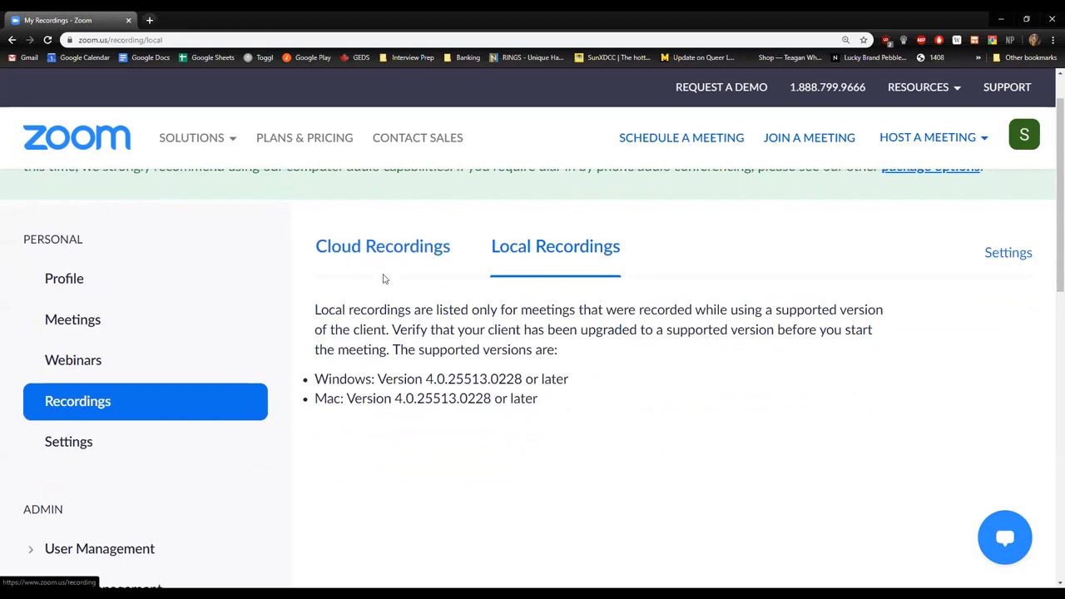
click(405, 250)
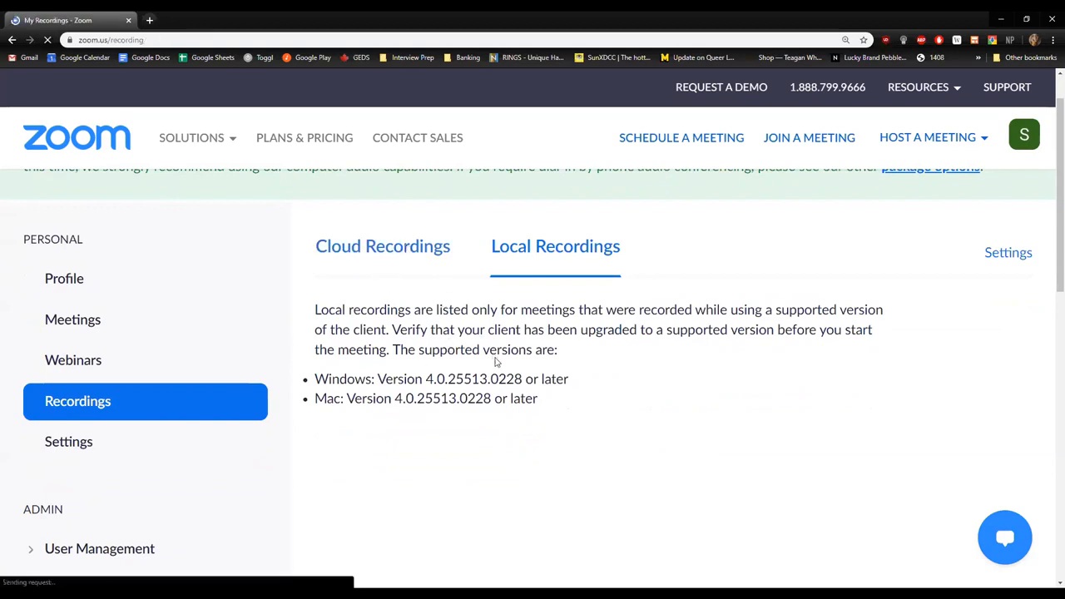
scroll(195, 400, down, 1)
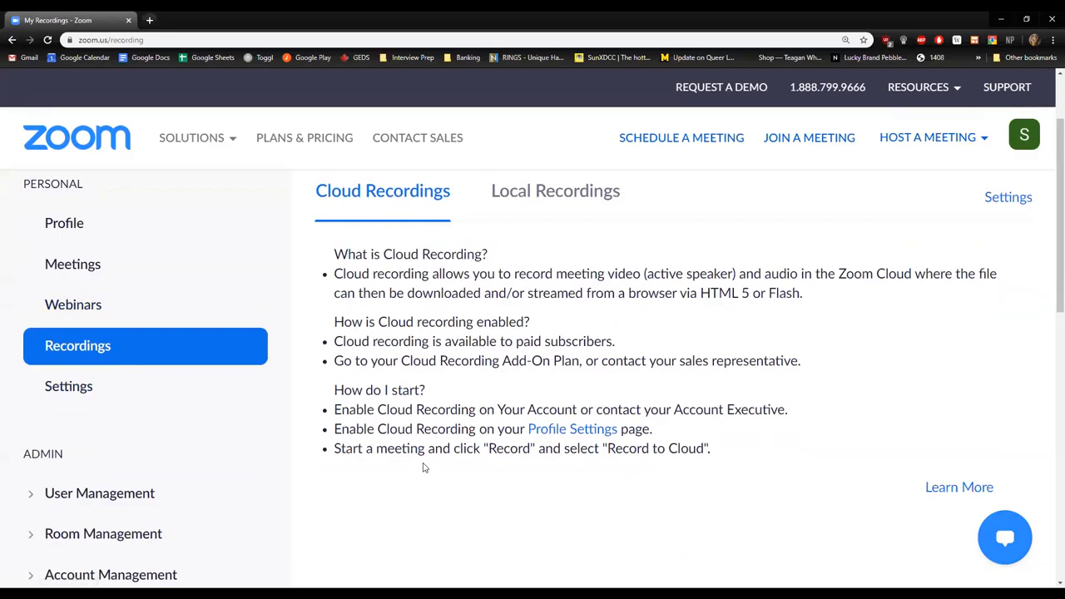
Open the personal meeting settings and examine the Host video and Participants video options under Schedule Meeting.
click(59, 392)
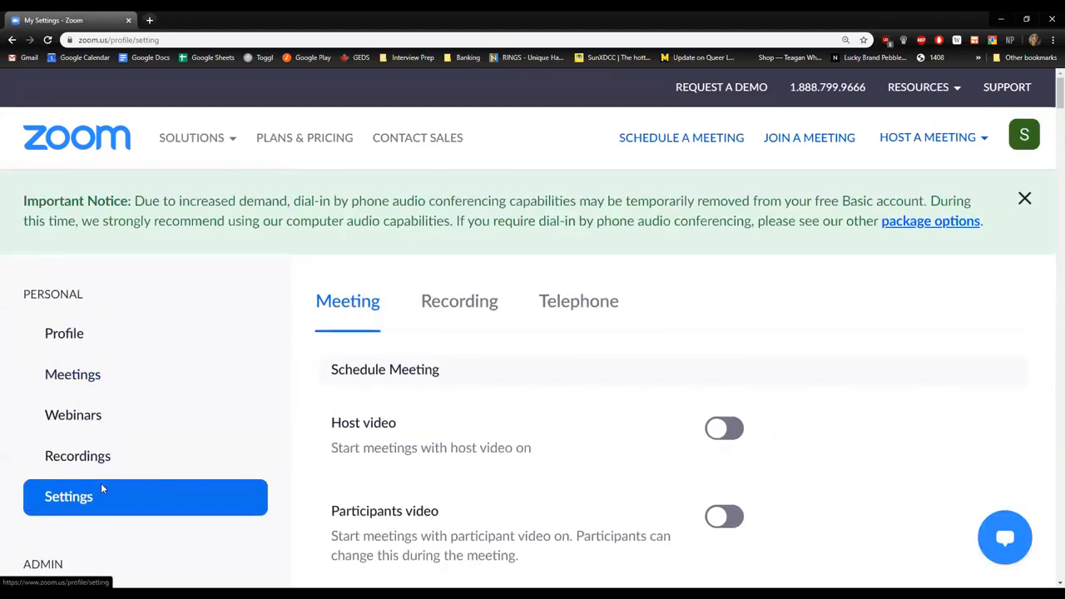
scroll(99, 481, down, 1)
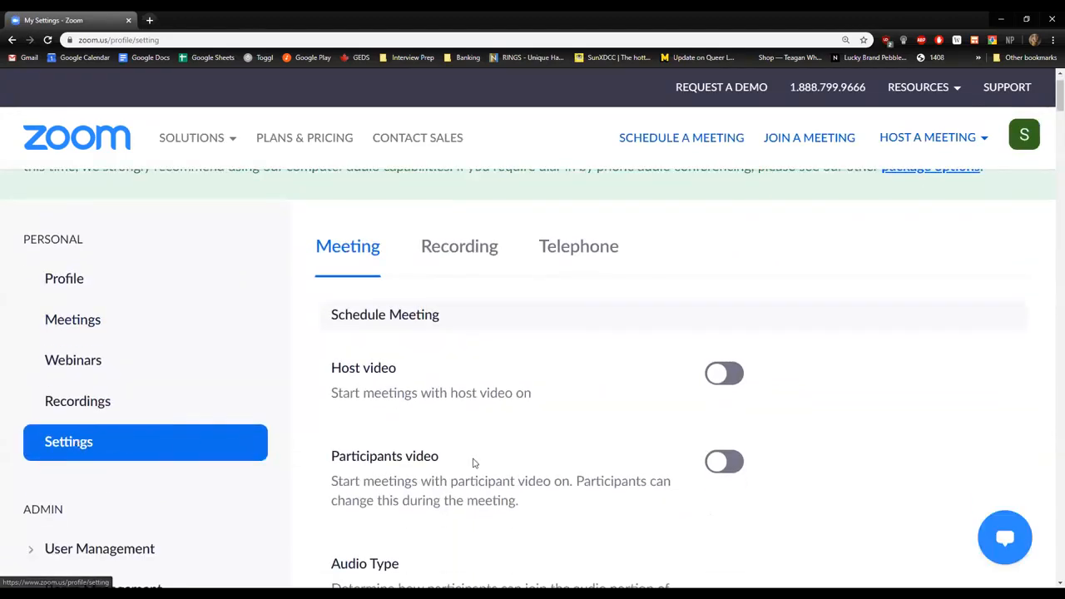
scroll(615, 412, down, 1)
scroll(536, 315, down, 2)
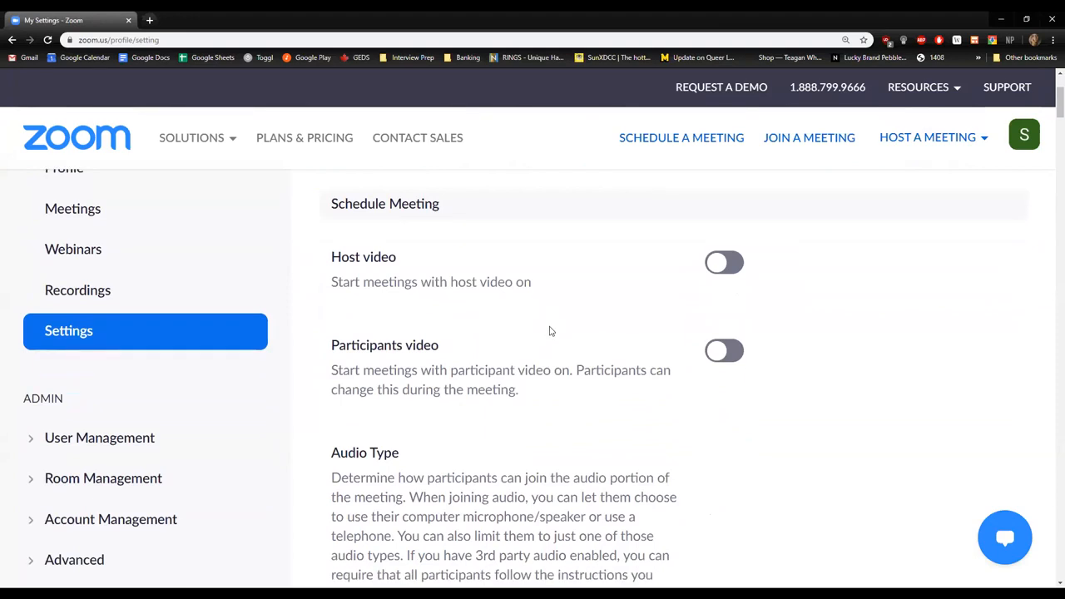
drag(324, 264, 532, 282)
drag(331, 259, 453, 272)
click(454, 272)
drag(440, 283, 574, 302)
click(575, 302)
scroll(583, 300, down, 1)
drag(327, 287, 514, 341)
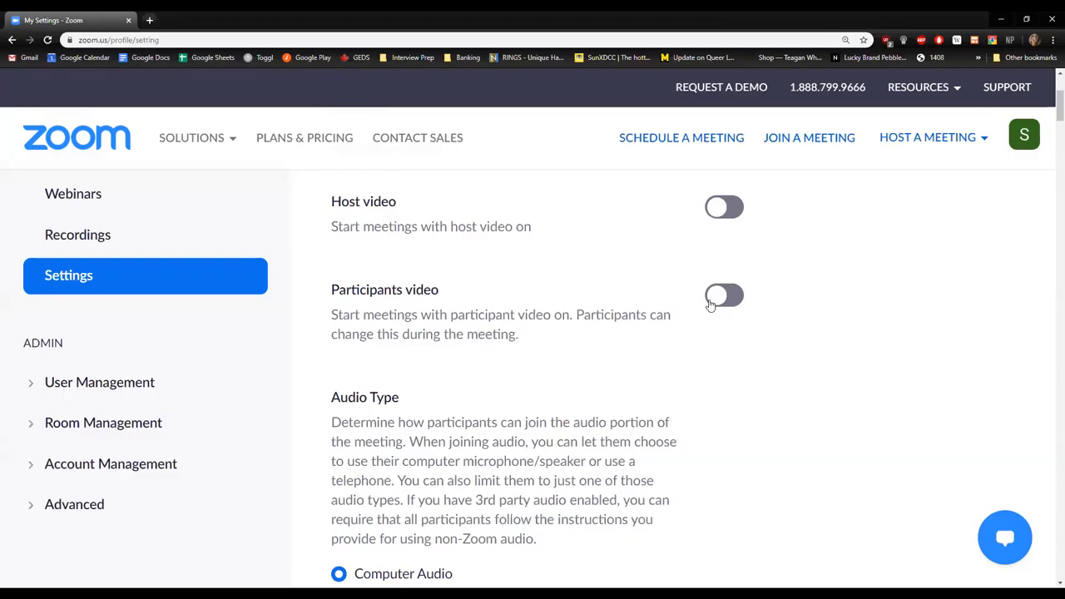
Switch Host video on and off again, open its reset confirmation and cancel the reset.
scroll(721, 307, up, 1)
click(726, 265)
click(725, 265)
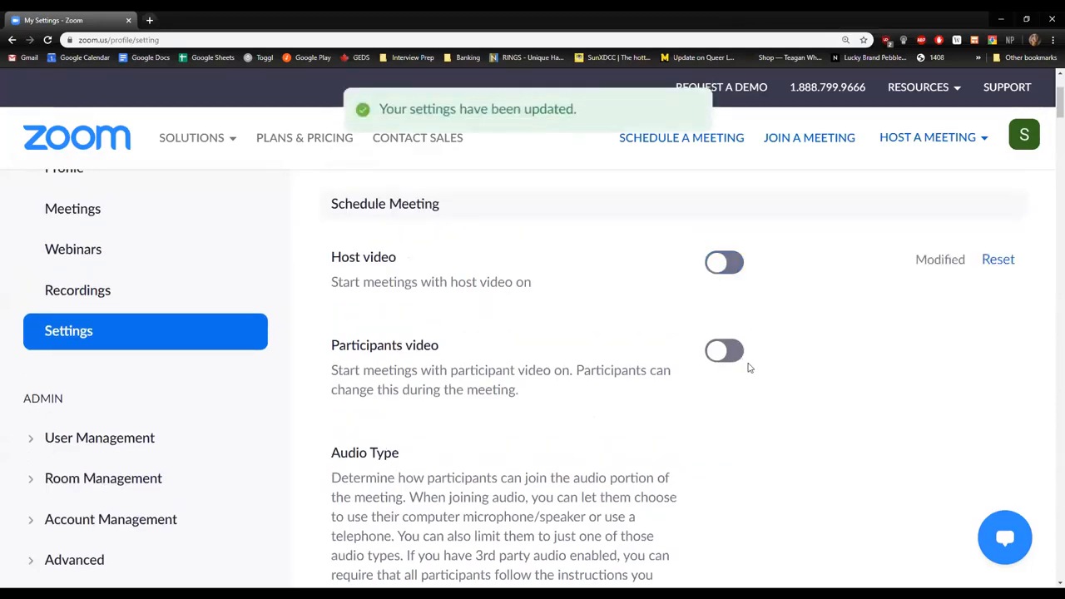
click(997, 261)
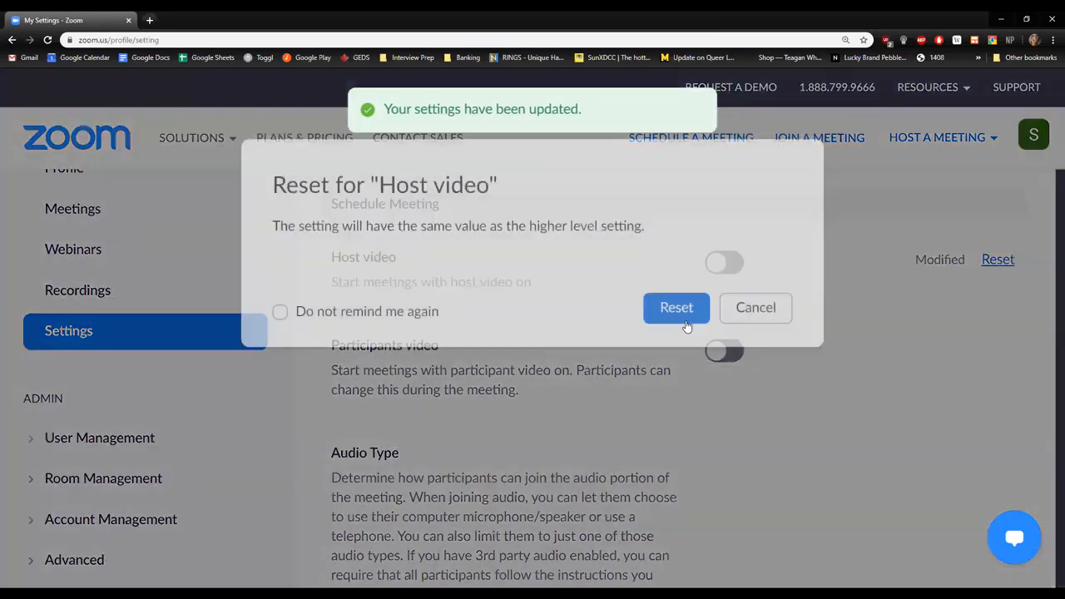
click(756, 317)
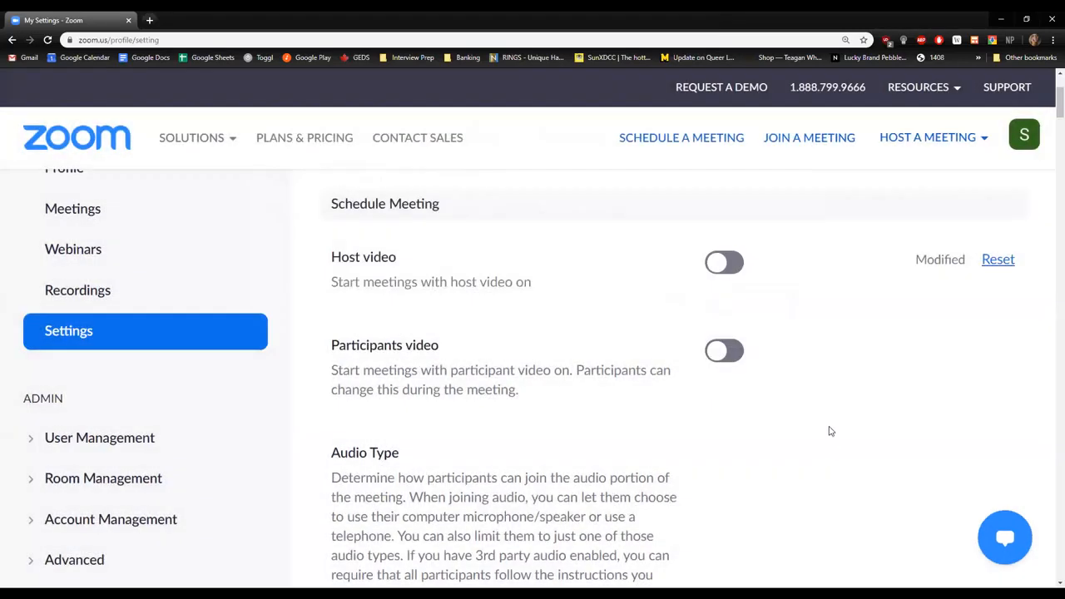
Examine the Audio Type description and recheck the Host video and Participants video settings.
scroll(814, 382, down, 1)
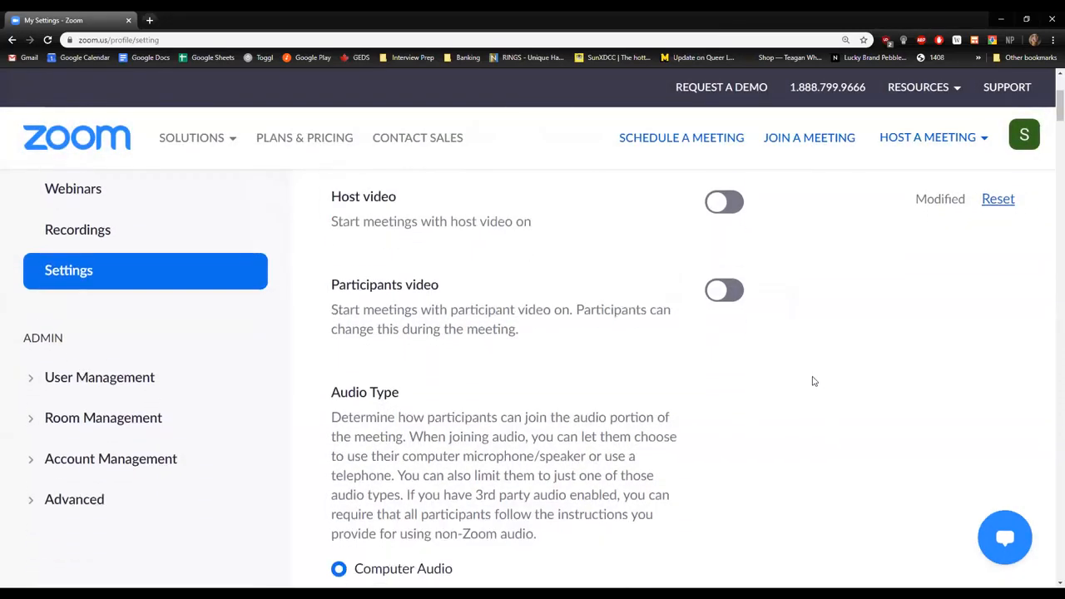
scroll(811, 379, down, 3)
drag(539, 374, 387, 275)
click(388, 276)
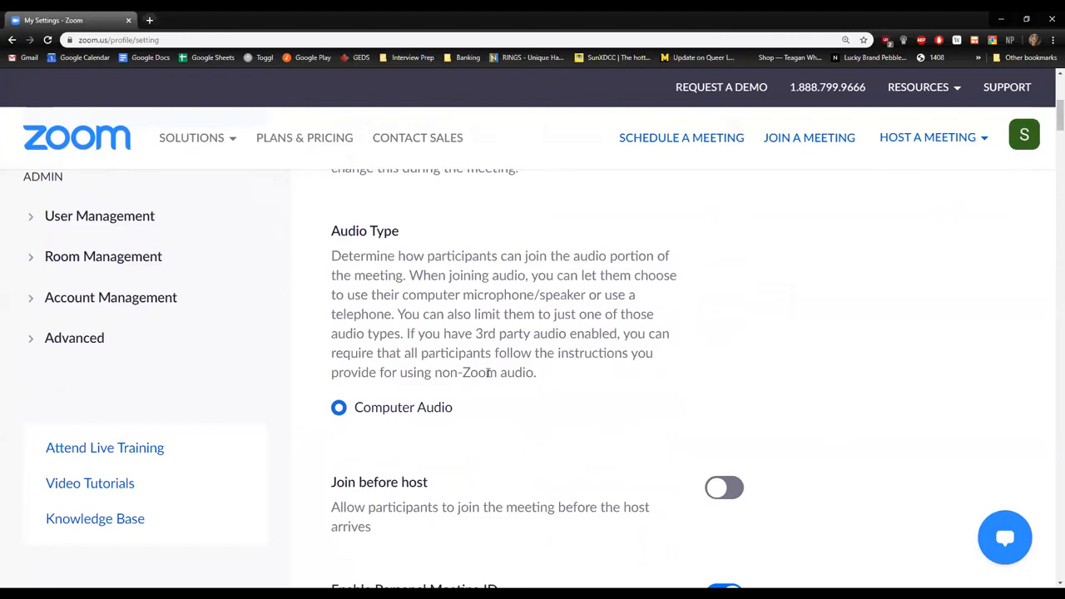
scroll(699, 350, up, 3)
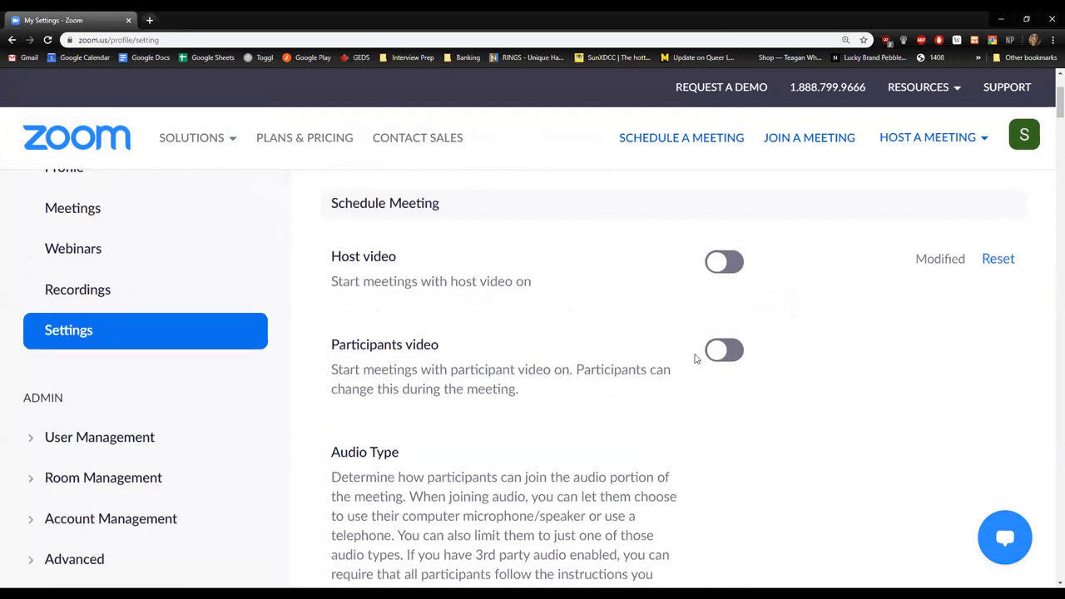
Examine the Join before host and Personal Meeting ID settings, highlighting the Enable Personal Meeting ID heading.
scroll(694, 357, down, 3)
scroll(690, 347, down, 2)
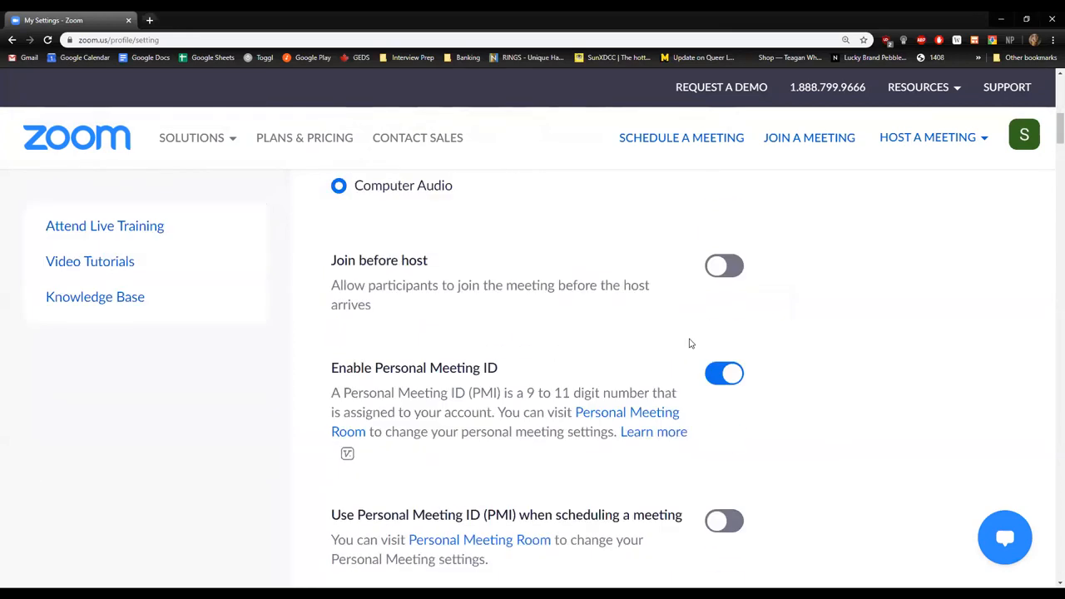
scroll(828, 374, down, 1)
scroll(828, 378, down, 1)
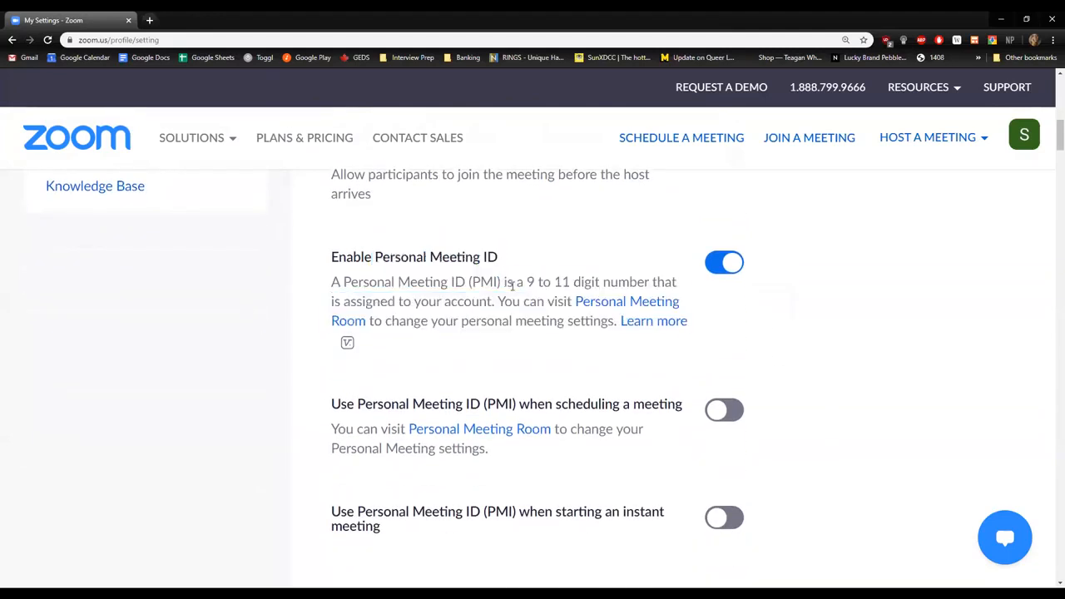
drag(331, 256, 504, 272)
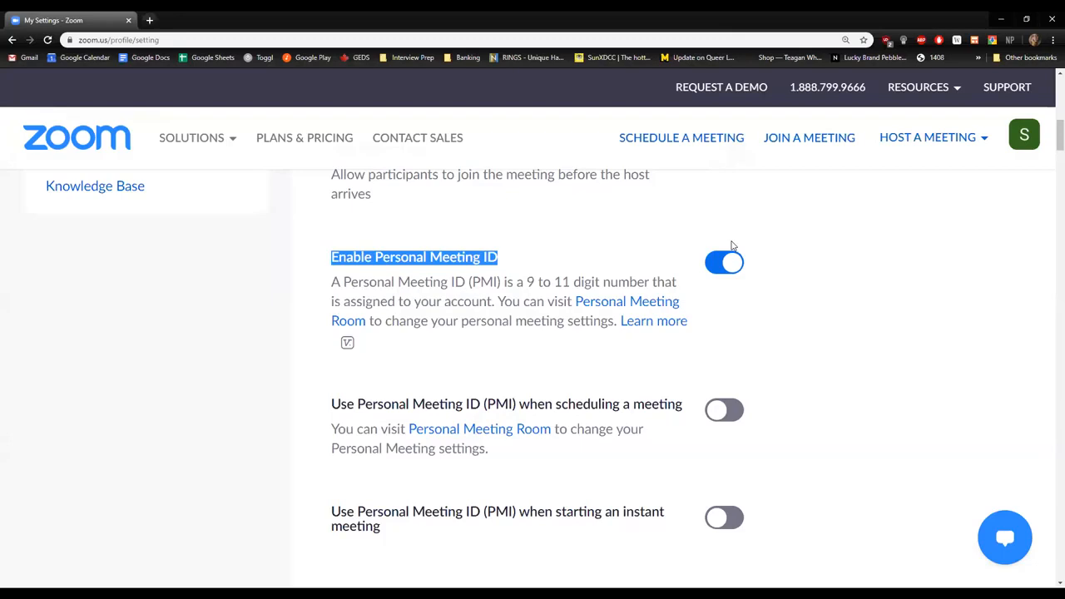
Look through the password, reminder and In Meeting (Basic) settings and highlight the In Meeting (Advanced) heading.
scroll(807, 391, down, 2)
scroll(785, 387, down, 2)
scroll(782, 471, down, 3)
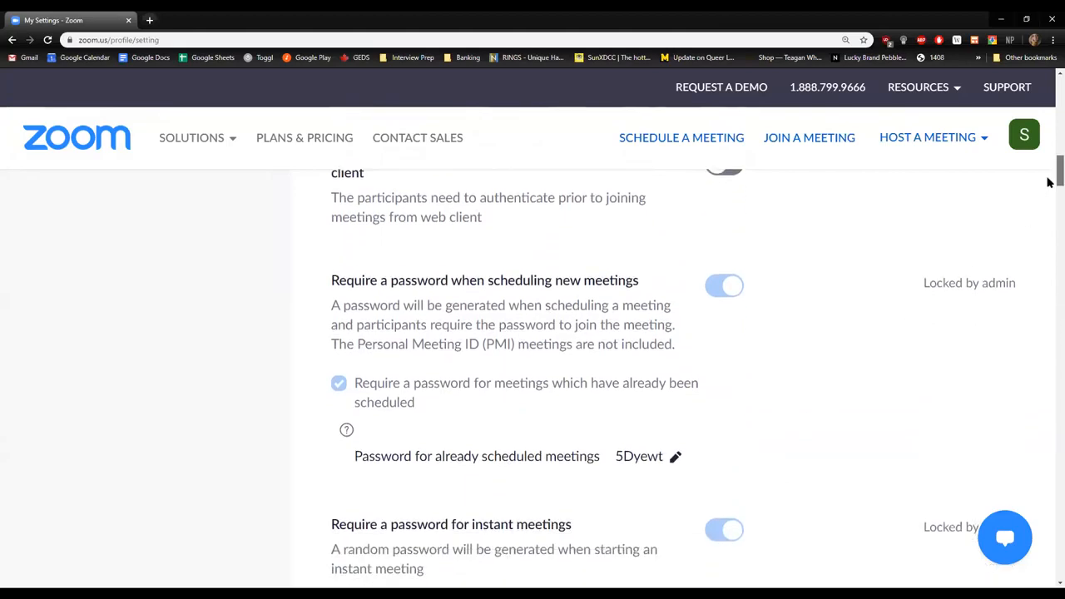
scroll(1050, 182, down, 3)
scroll(1048, 217, down, 8)
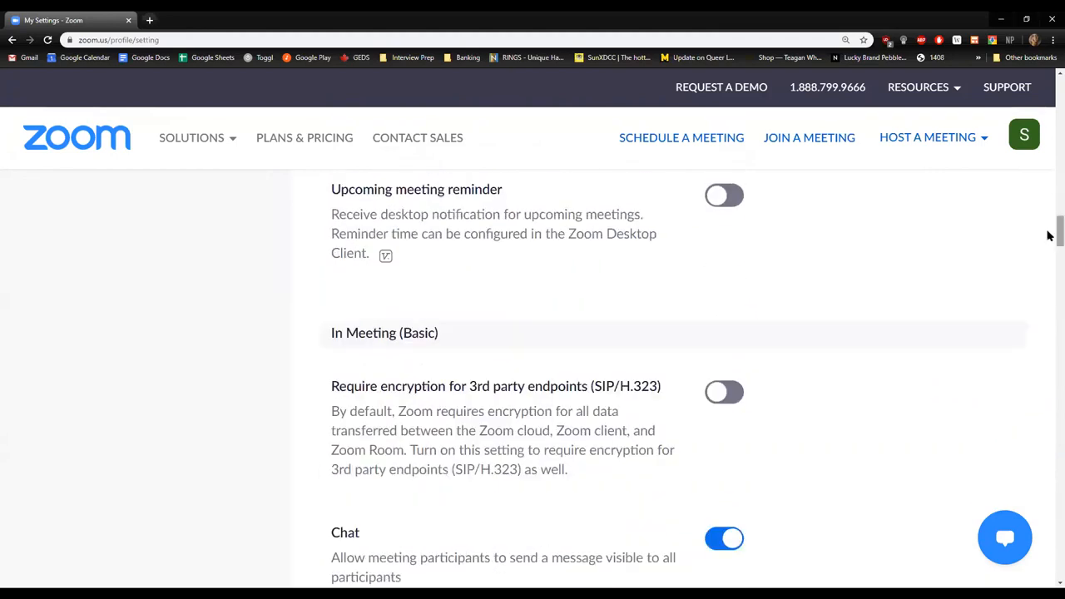
drag(1059, 235, 1053, 387)
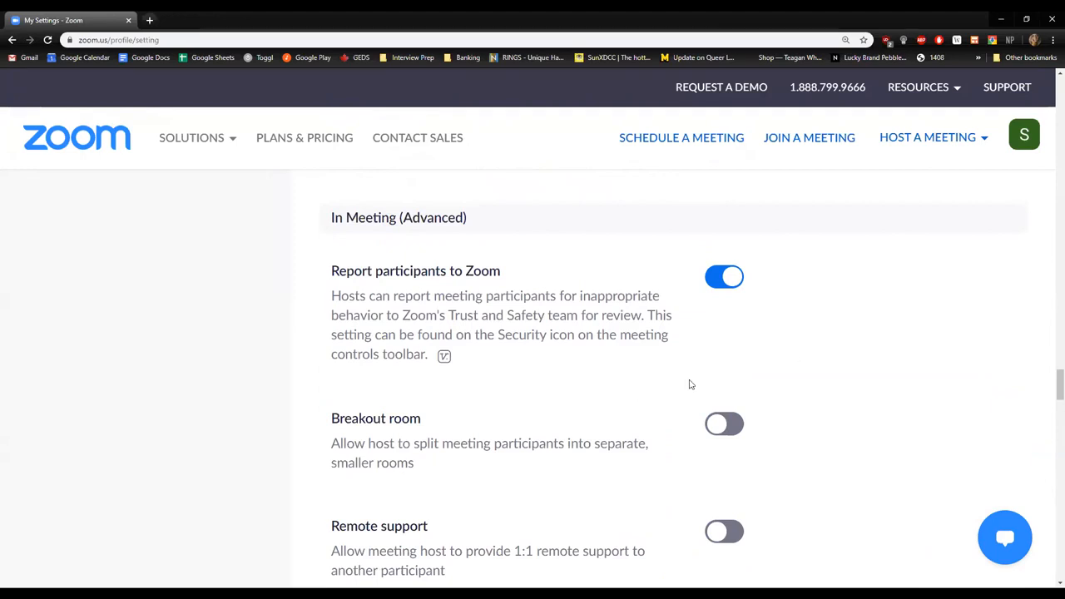
drag(330, 218, 471, 225)
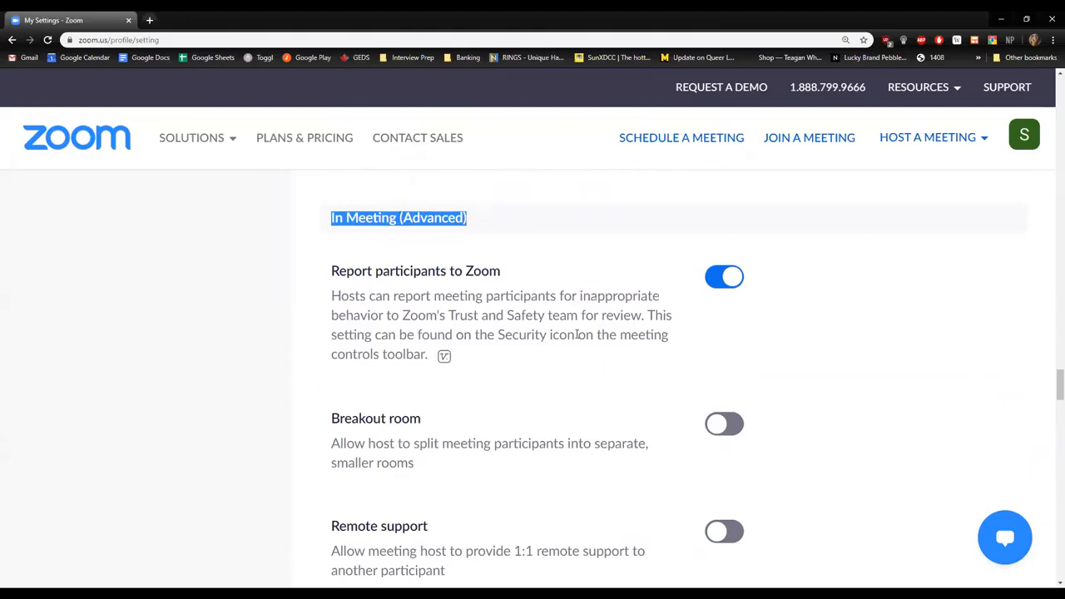
Enable Breakout room, allow the host to assign participants to breakout rooms when scheduling, and save the setting.
scroll(577, 333, down, 1)
click(736, 374)
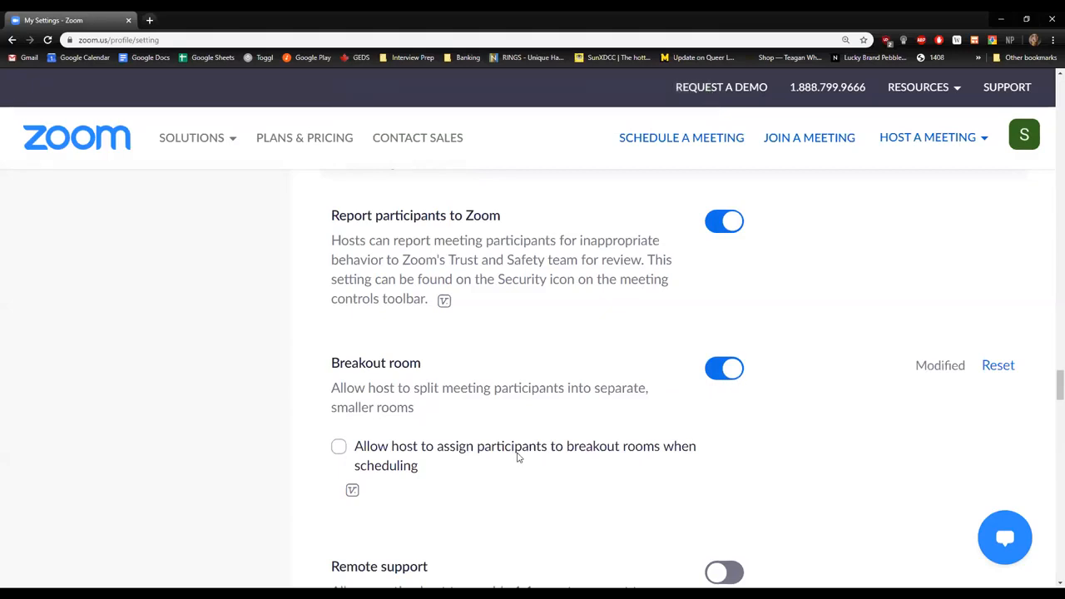
click(370, 447)
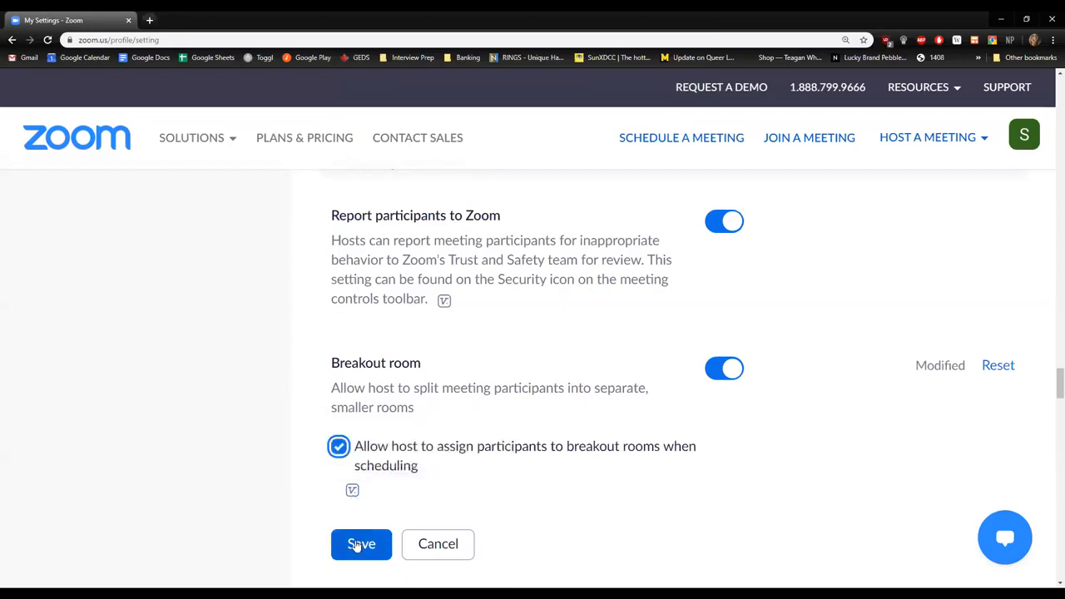
mouse_move(352, 498)
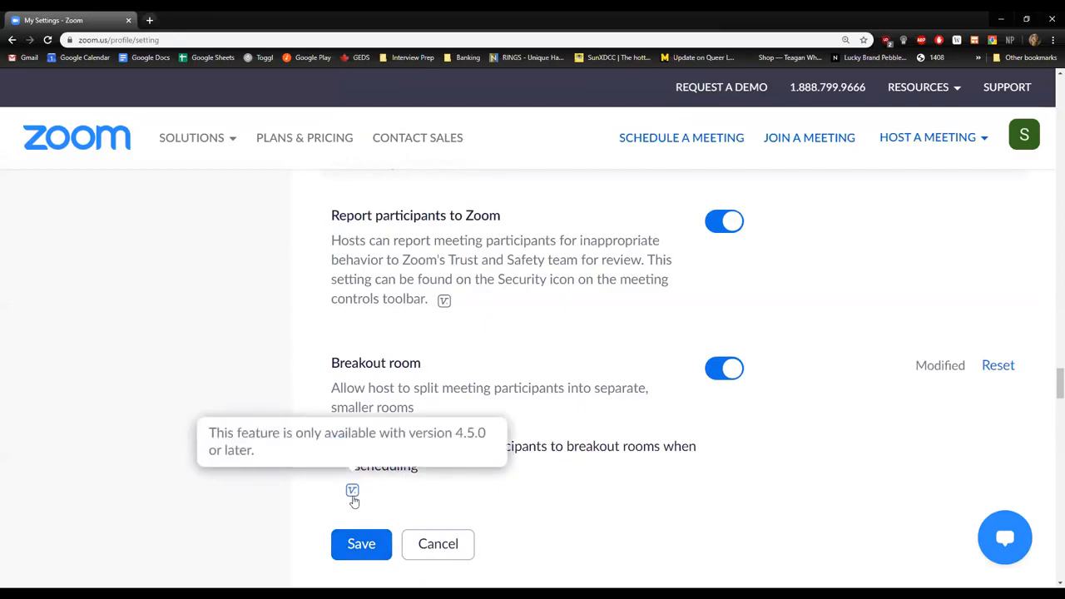
scroll(354, 500, down, 1)
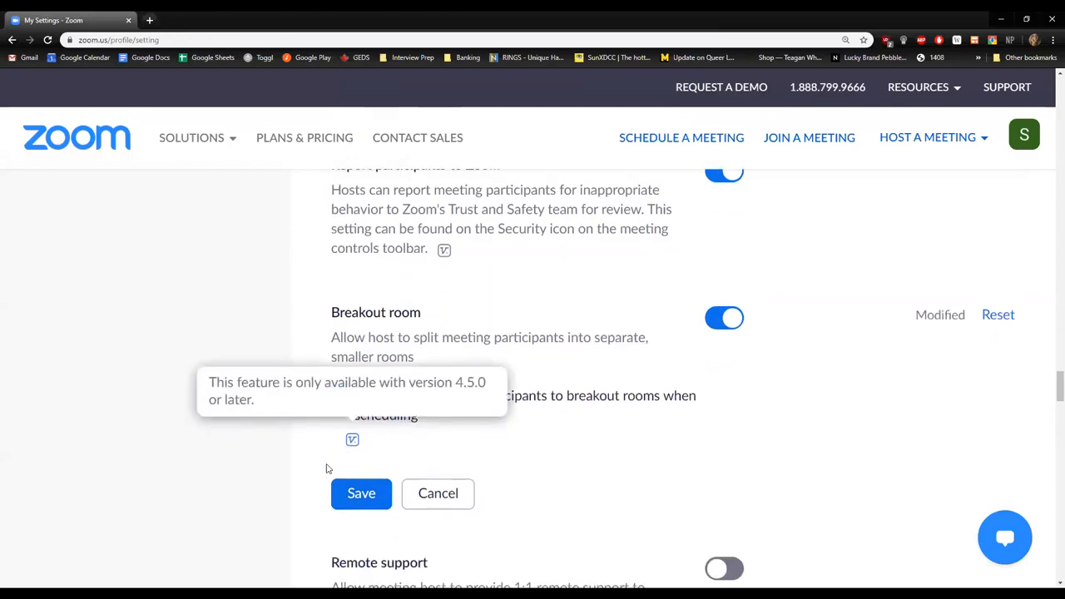
click(361, 489)
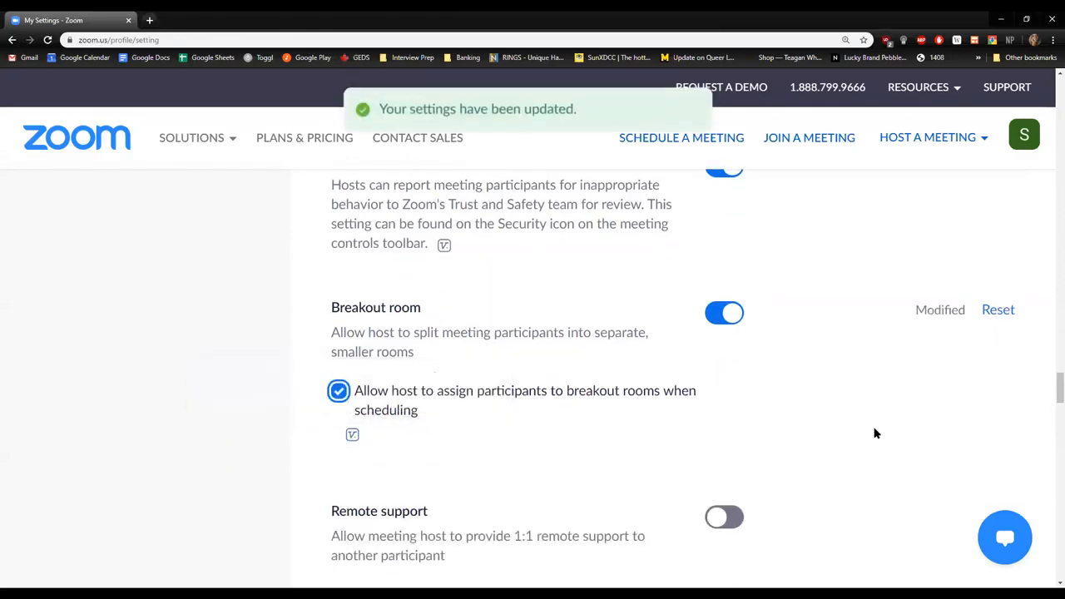
Enable the Closed captioning setting, accepting its effect on dependent settings, and enable Save Captions.
scroll(874, 432, down, 1)
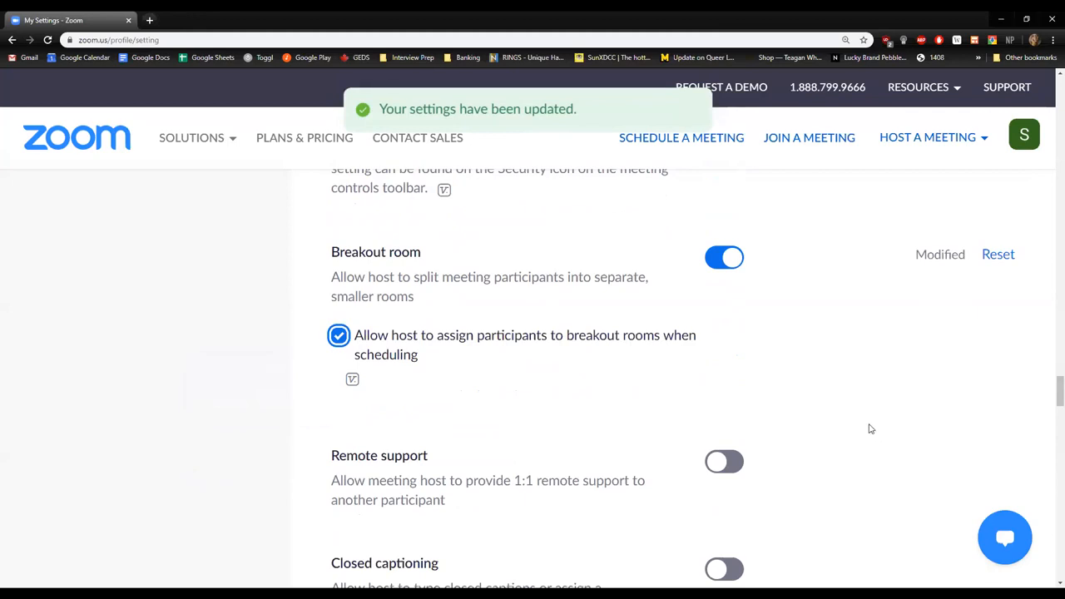
scroll(870, 430, down, 2)
click(730, 467)
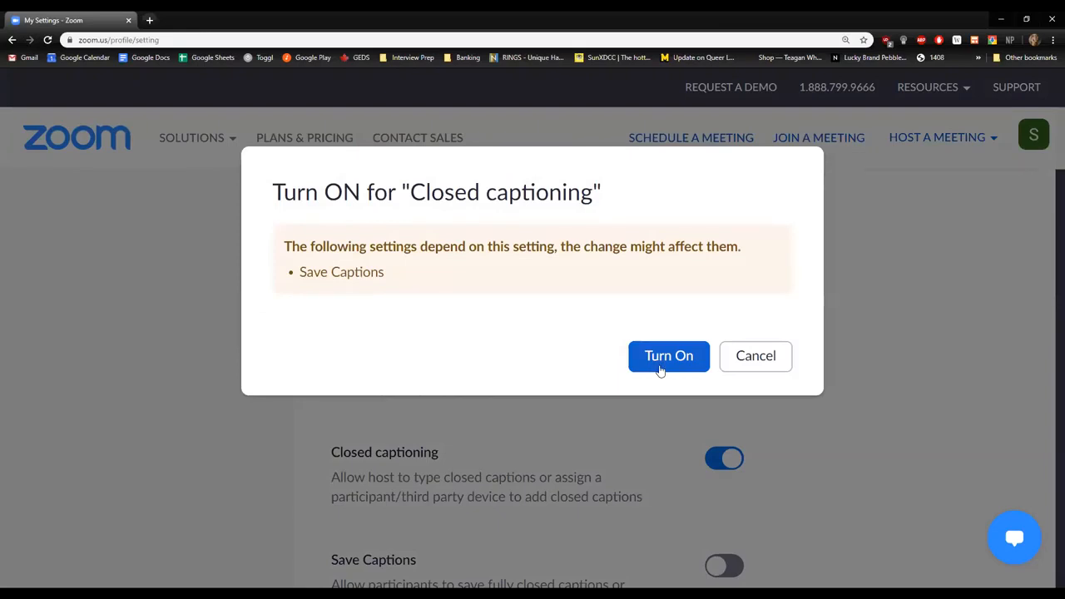
click(657, 367)
scroll(743, 506, down, 1)
click(728, 511)
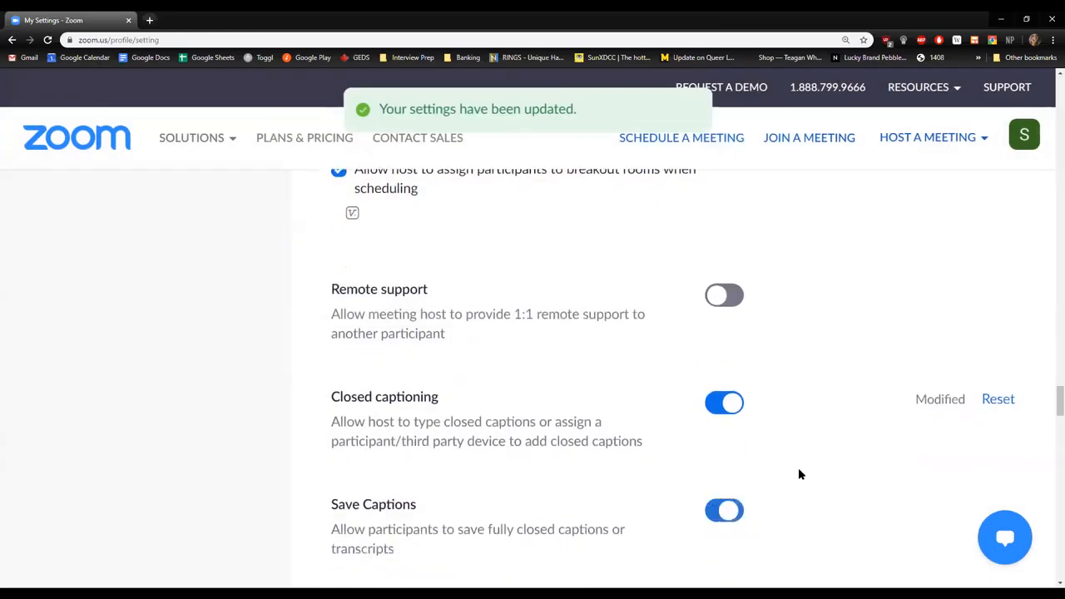
Look through the advanced meeting settings from Remote support and Virtual background to Waiting room, examining the Waiting room description.
scroll(800, 465, down, 1)
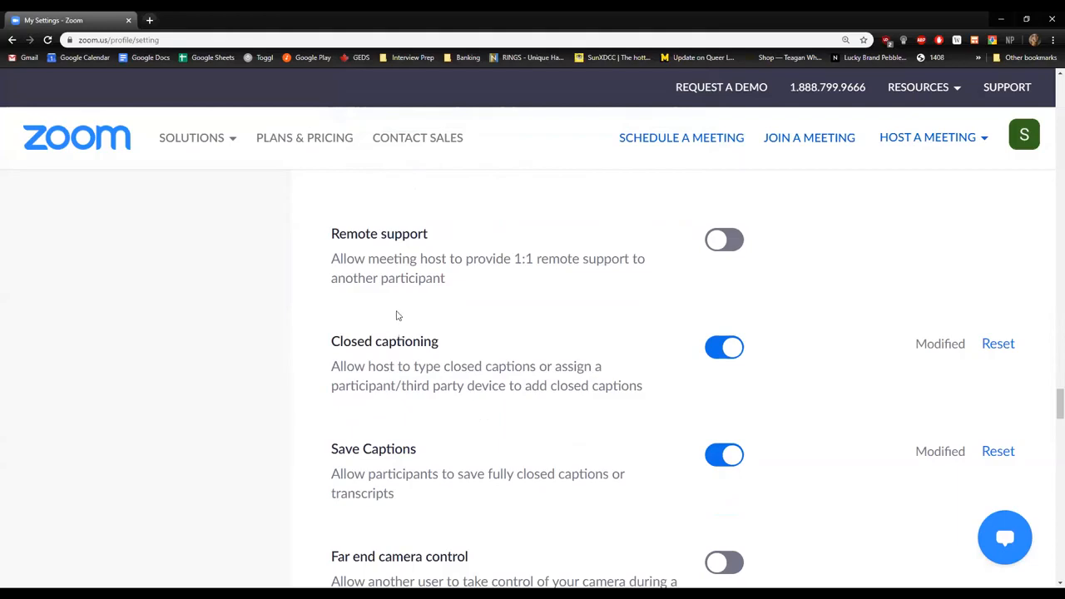
scroll(539, 366, down, 4)
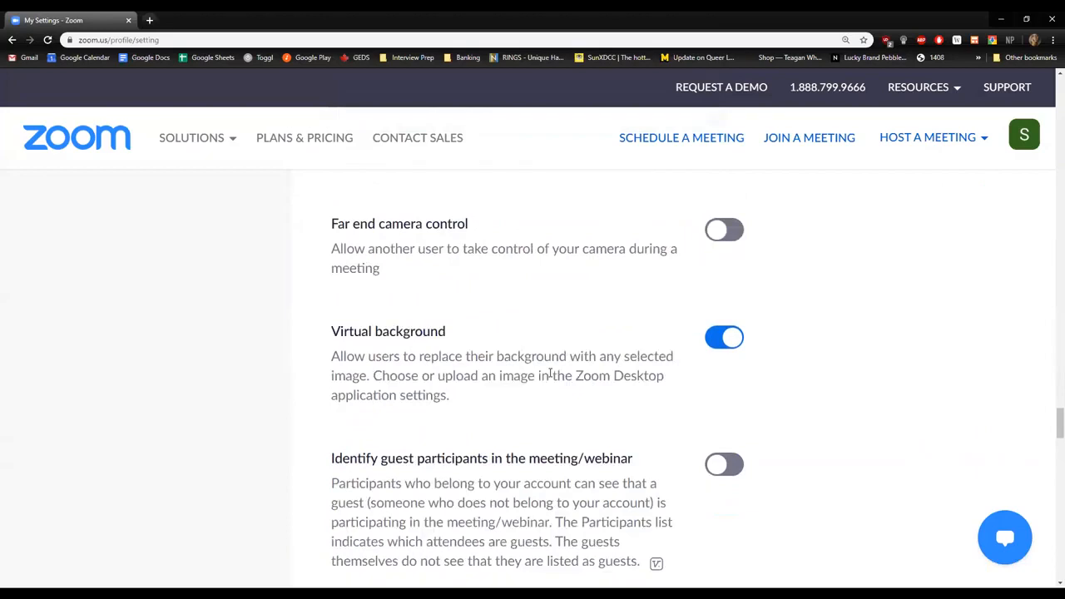
scroll(549, 375, down, 2)
scroll(550, 373, down, 4)
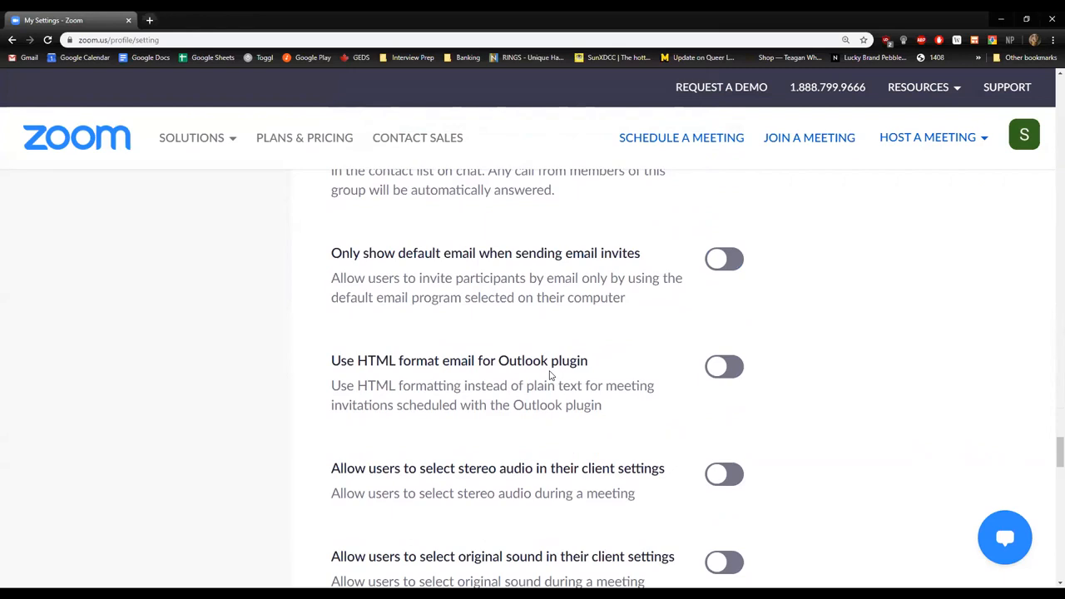
scroll(549, 376, down, 3)
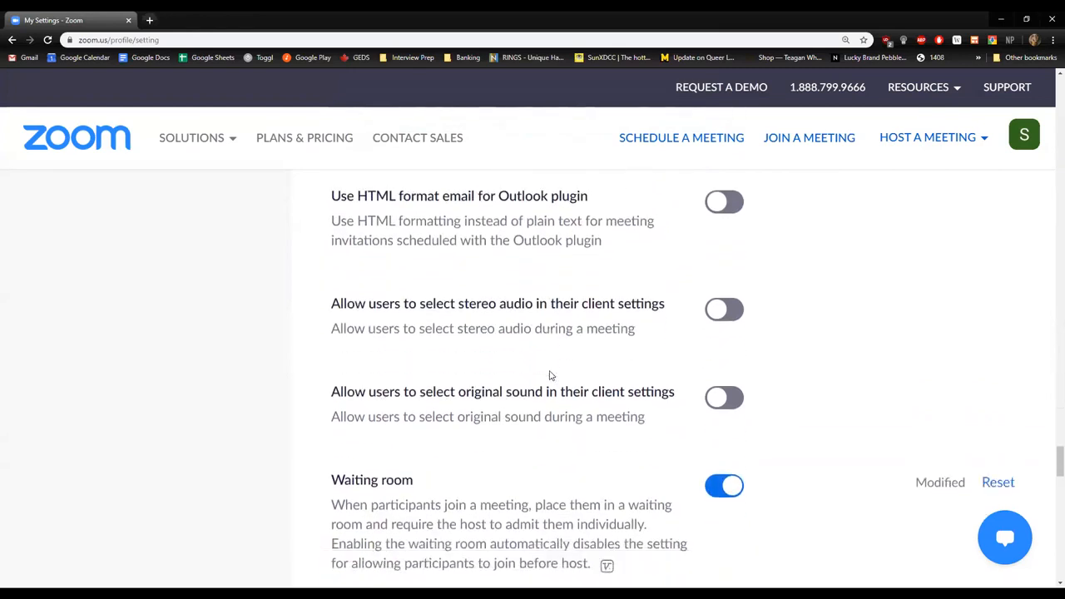
scroll(548, 375, down, 2)
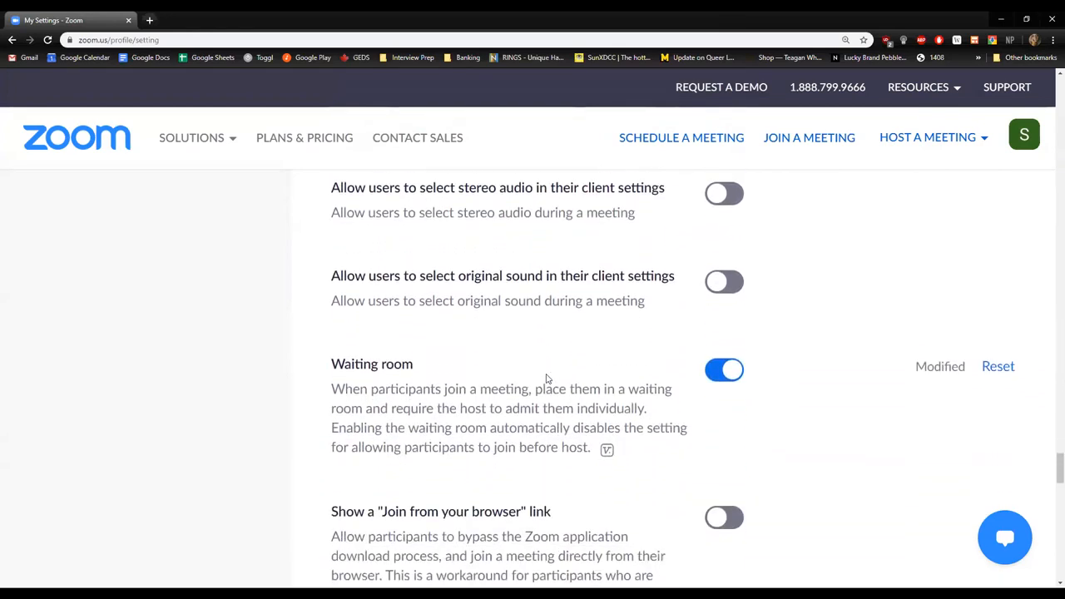
drag(383, 336, 529, 356)
click(622, 352)
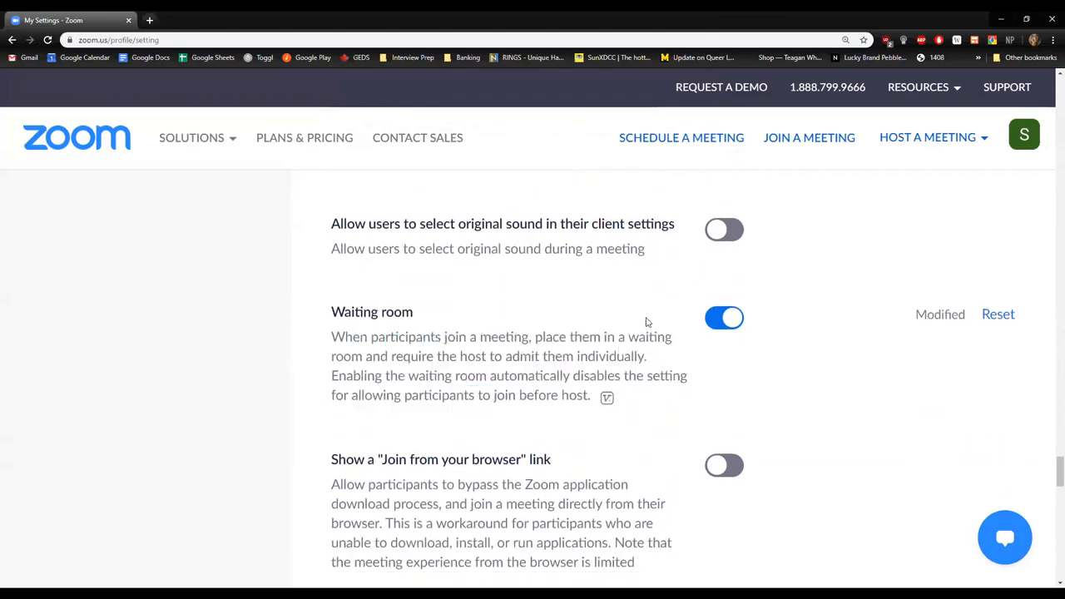
Enable the Show a "Join from your browser" link setting and read through its description.
scroll(641, 320, down, 1)
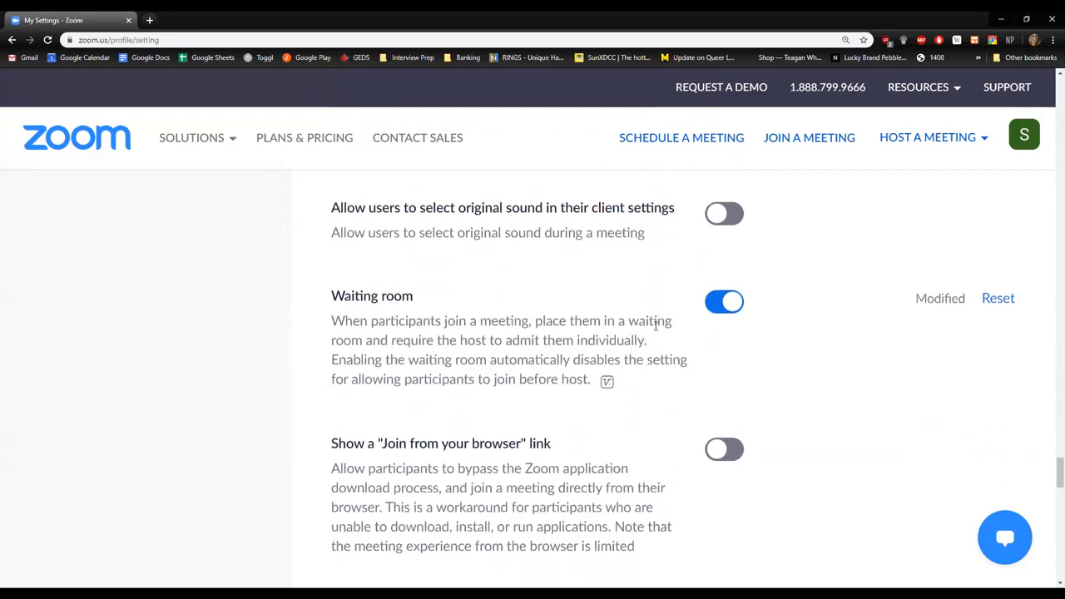
scroll(597, 333, down, 2)
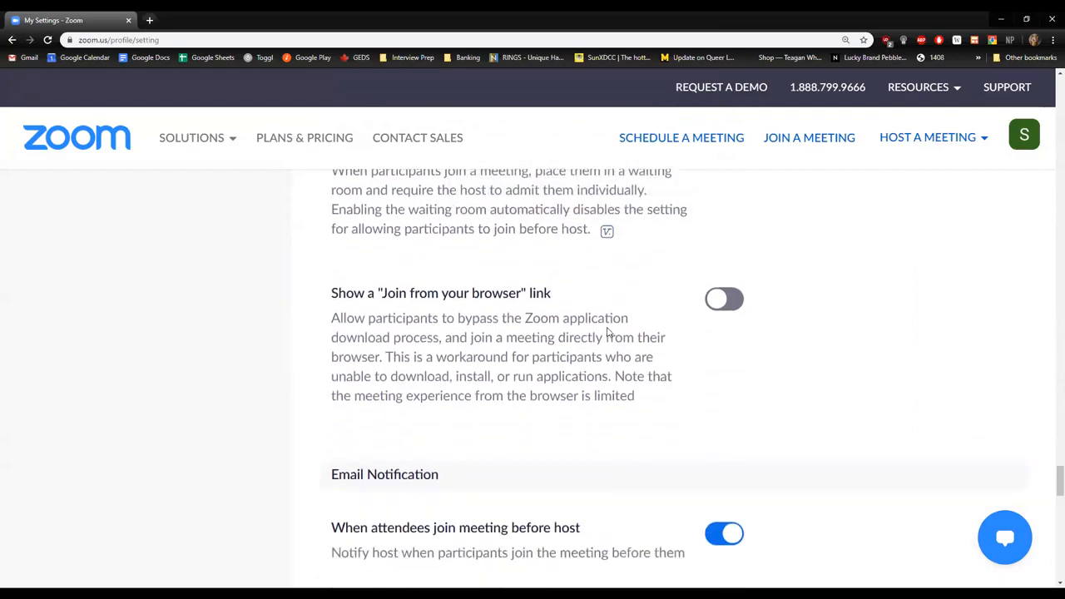
click(739, 305)
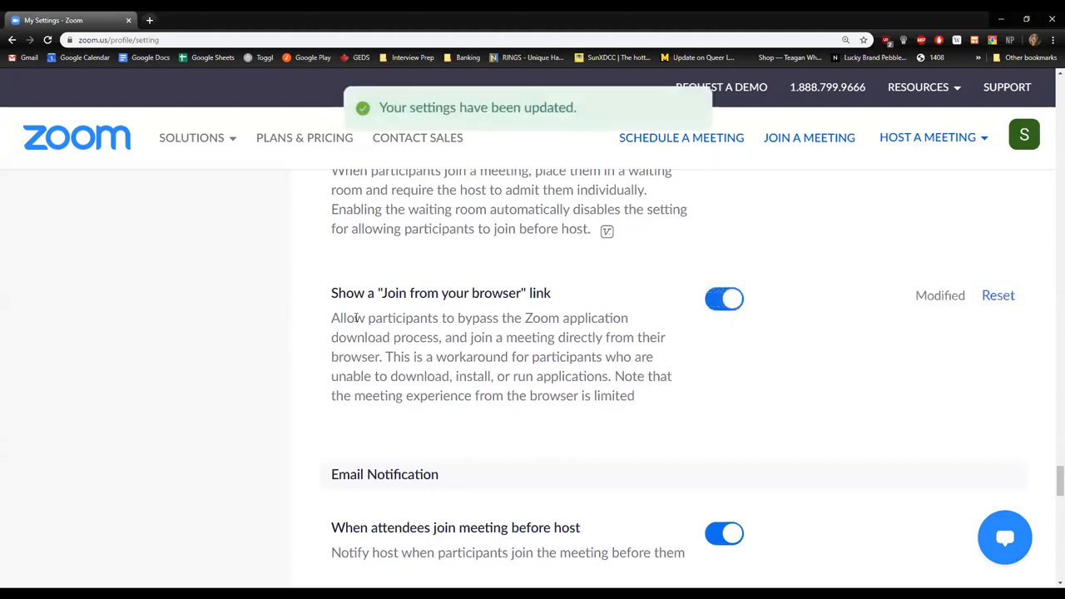
drag(347, 337, 382, 338)
drag(491, 359, 458, 357)
click(618, 394)
click(451, 338)
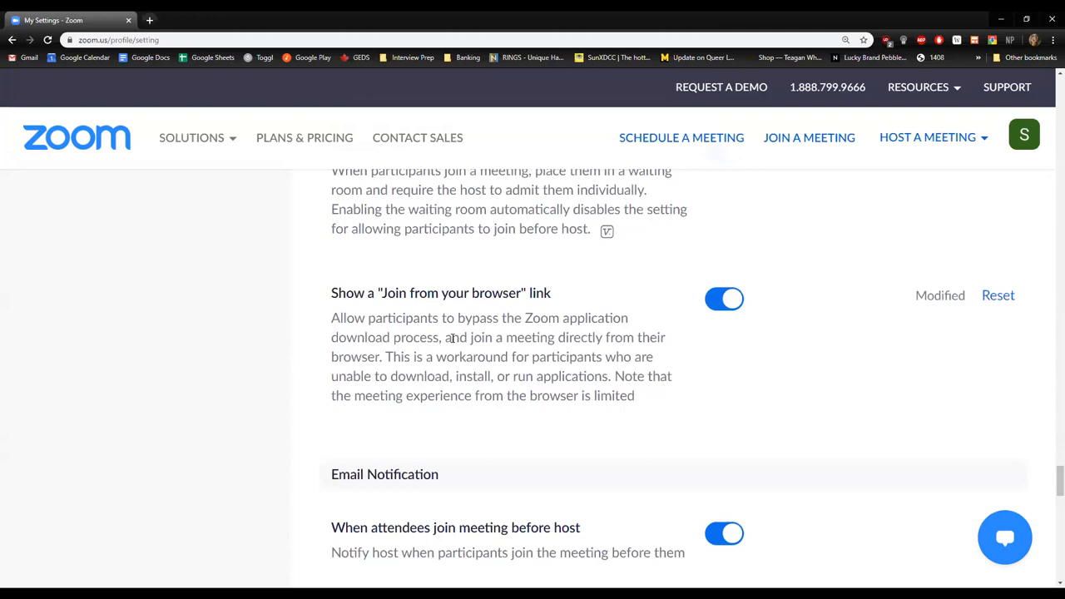
Return to the start of the Meeting settings and look over the Personal and Admin sections and the Schedule Meeting options.
scroll(739, 408, down, 2)
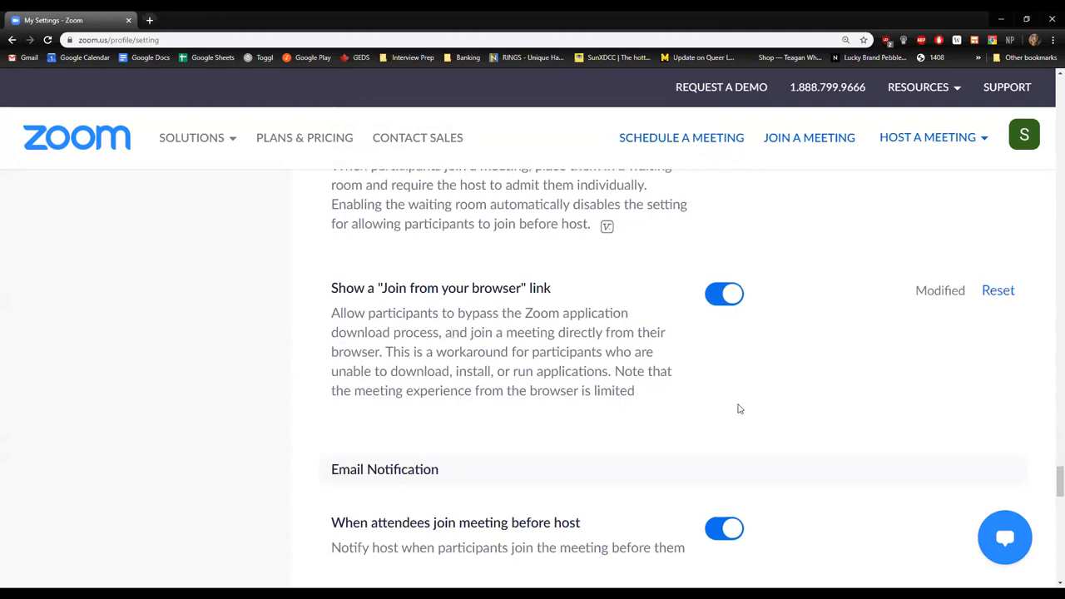
drag(1052, 493, 1034, 83)
scroll(138, 361, down, 3)
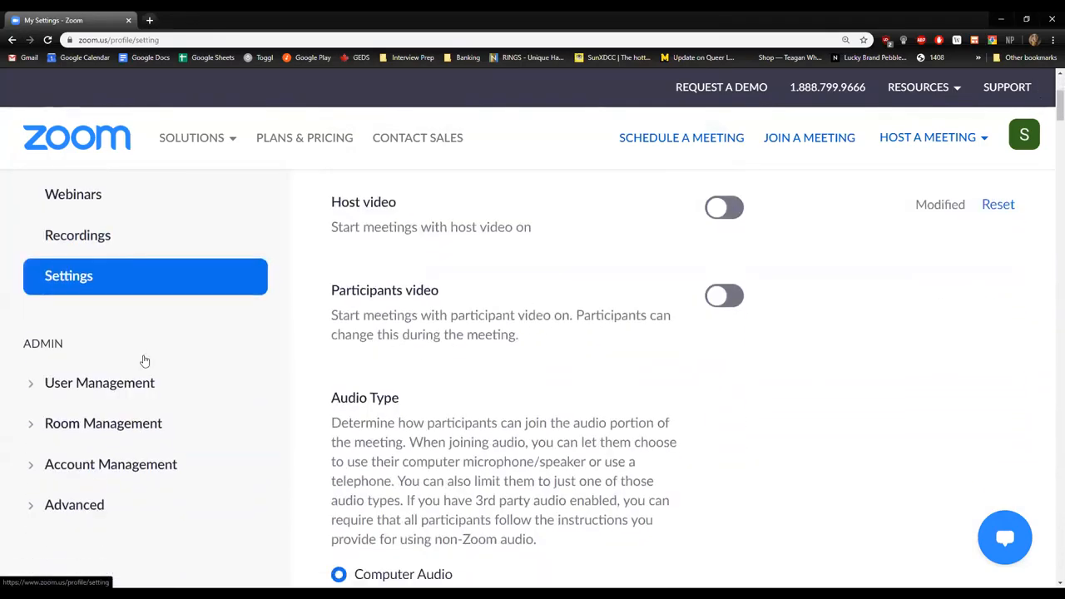
scroll(143, 364, up, 3)
scroll(142, 370, up, 2)
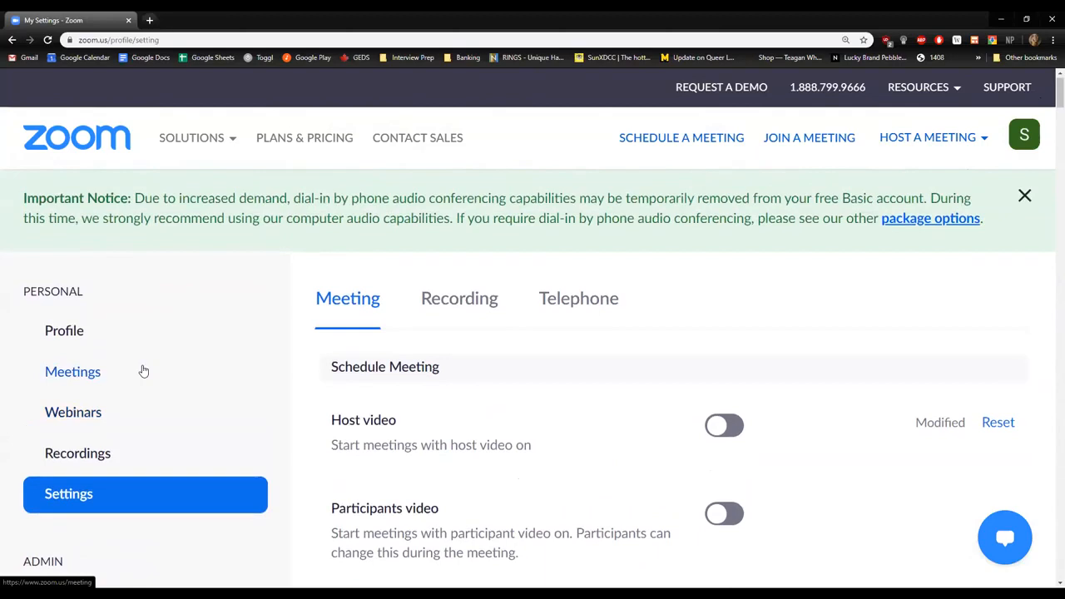
scroll(143, 370, down, 6)
scroll(145, 379, down, 2)
scroll(255, 233, up, 8)
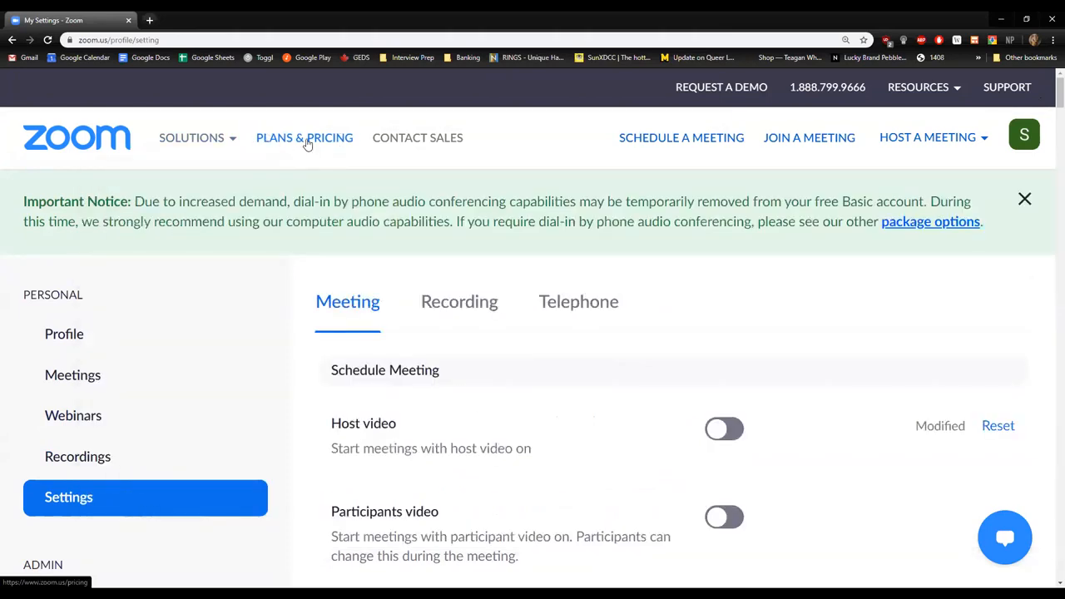
Open the Plans & Pricing page, compare the Basic, Pro, Business and Enterprise plans, and briefly highlight the schedule, join and host meeting links.
click(307, 142)
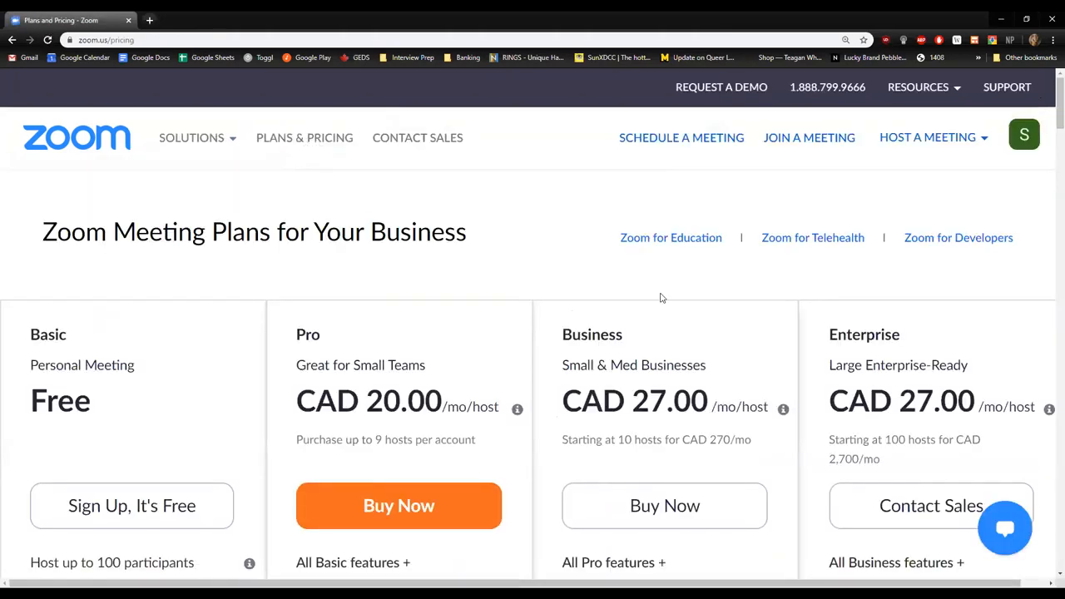
scroll(255, 213, down, 2)
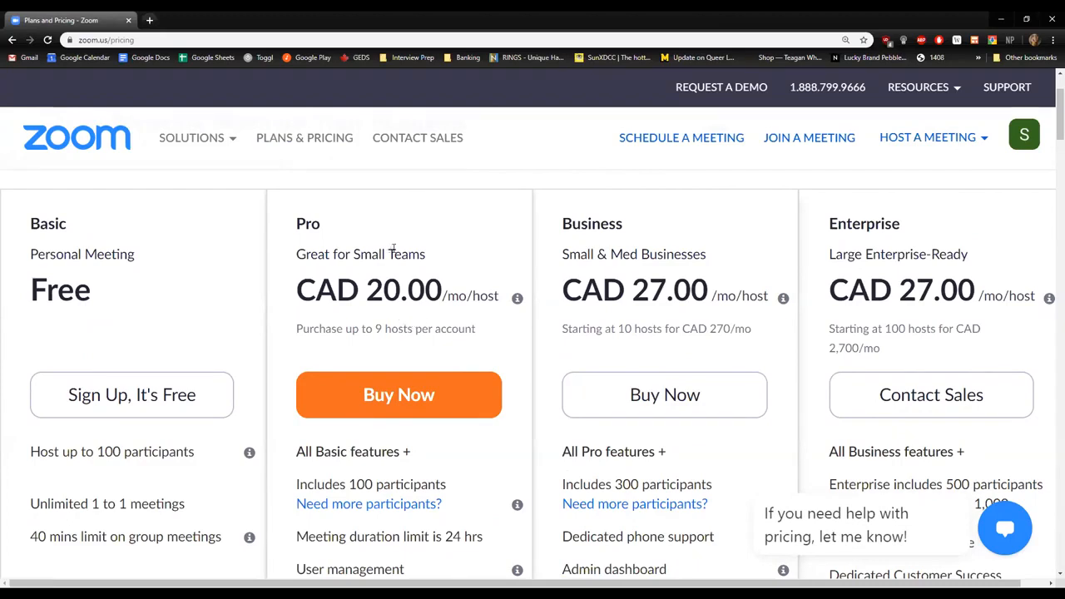
scroll(441, 262, down, 1)
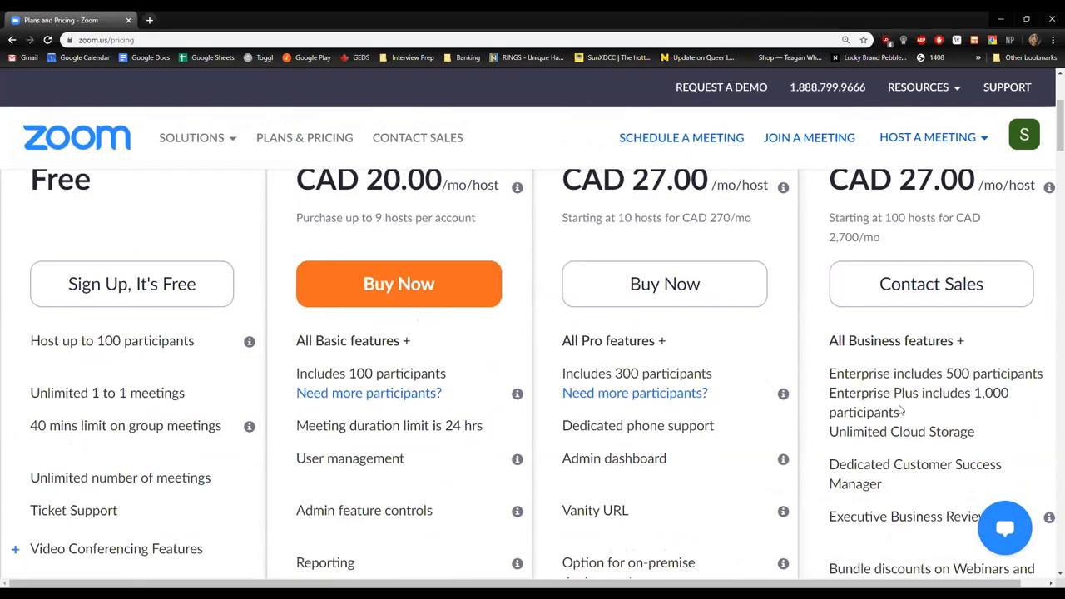
scroll(774, 299, up, 3)
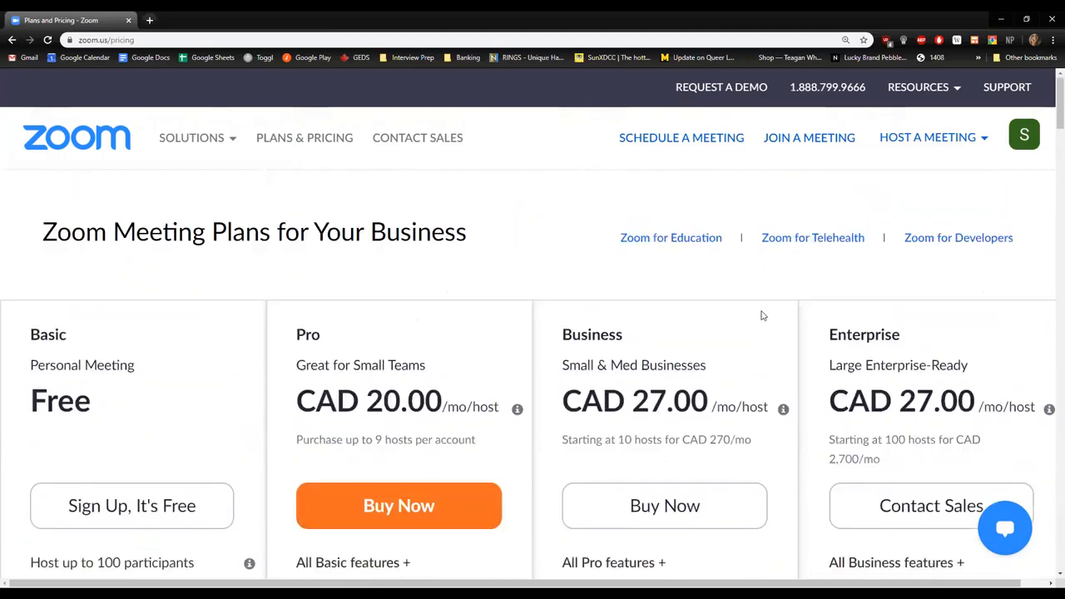
drag(620, 138, 1010, 158)
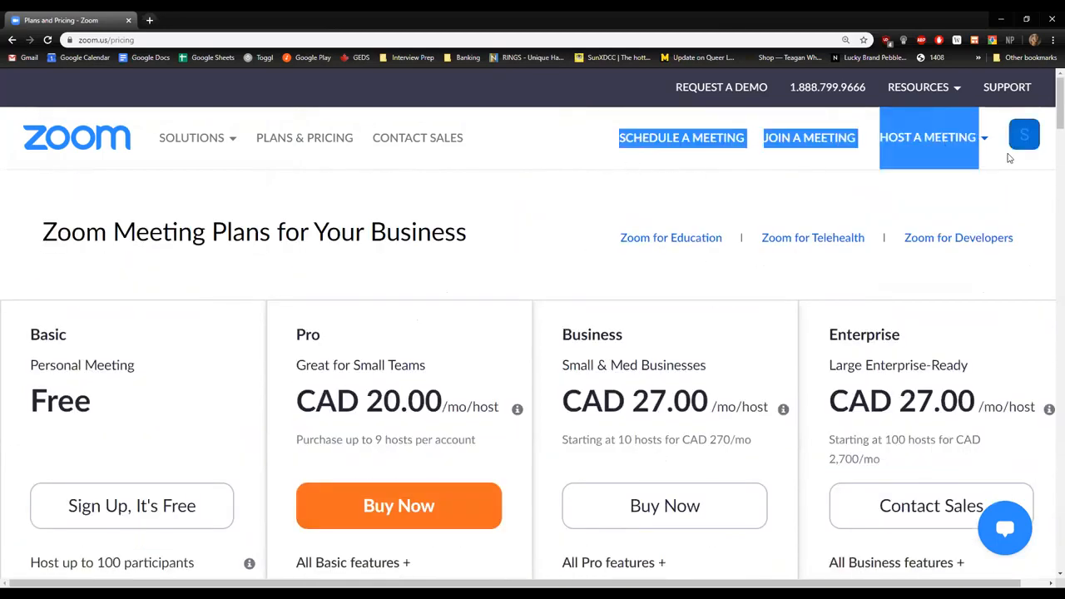
click(967, 190)
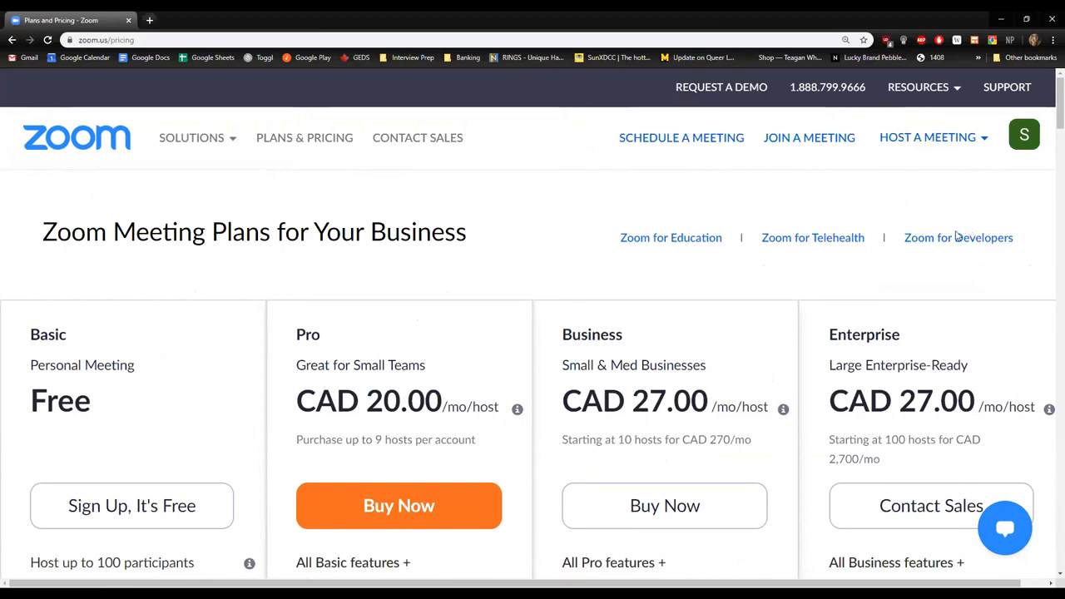
Open Zoom's support site and search the Help Center for "breakout".
click(1012, 94)
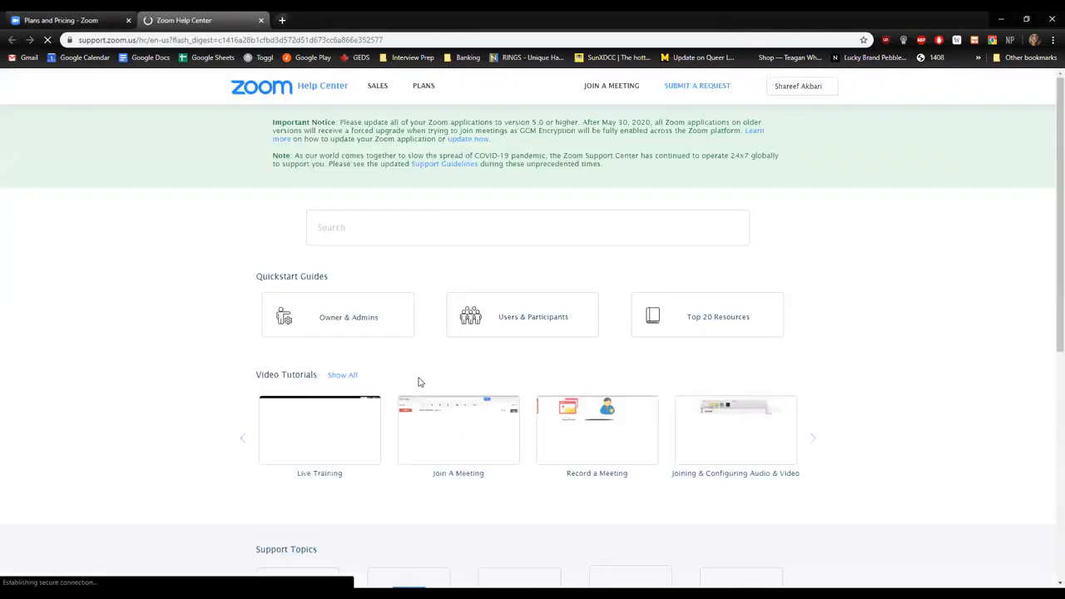
click(444, 228)
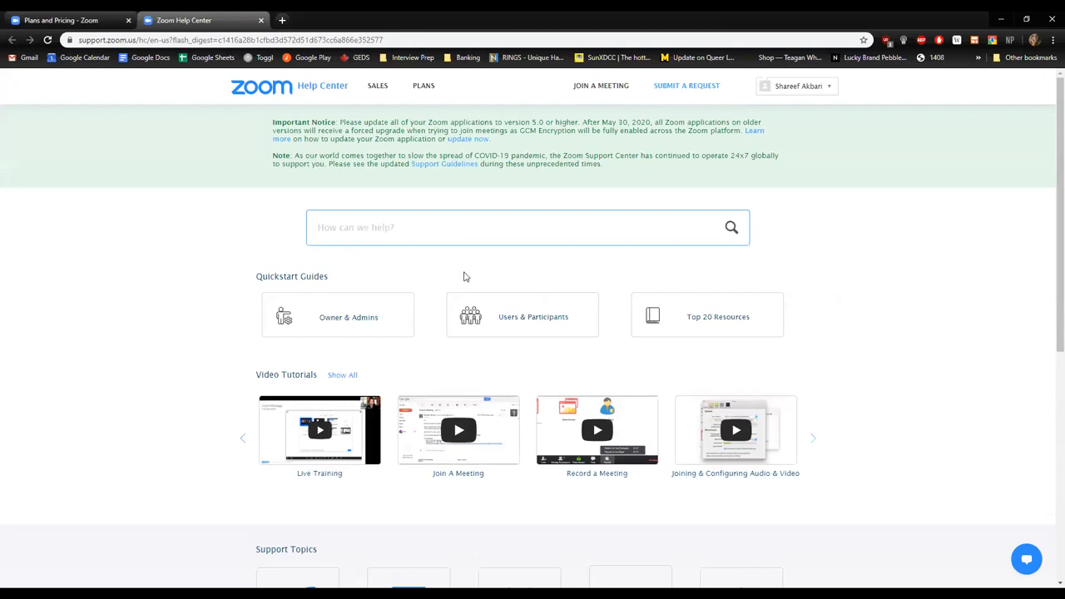
text(break out)
key(Return)
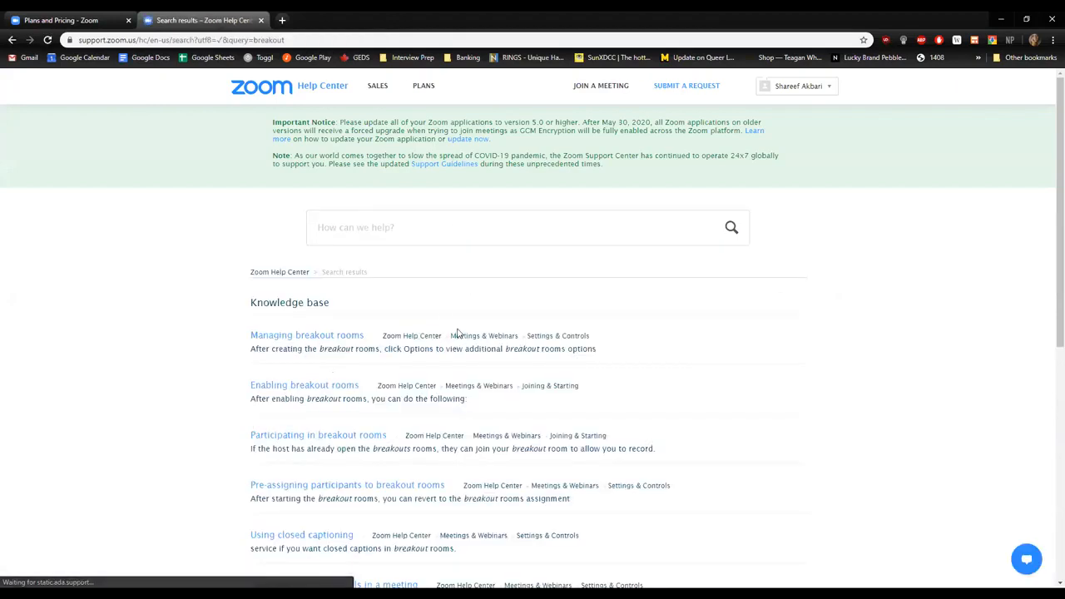
Open the Managing breakout rooms article from the search results and look over its video and Overview section.
scroll(349, 258, down, 1)
click(295, 279)
scroll(486, 374, down, 4)
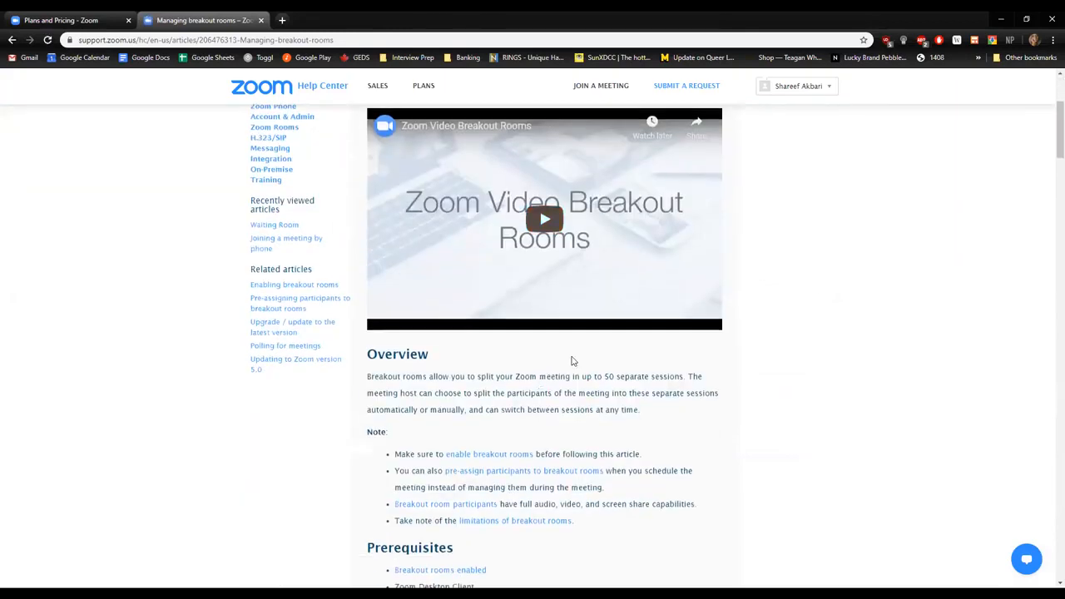
scroll(577, 241, up, 1)
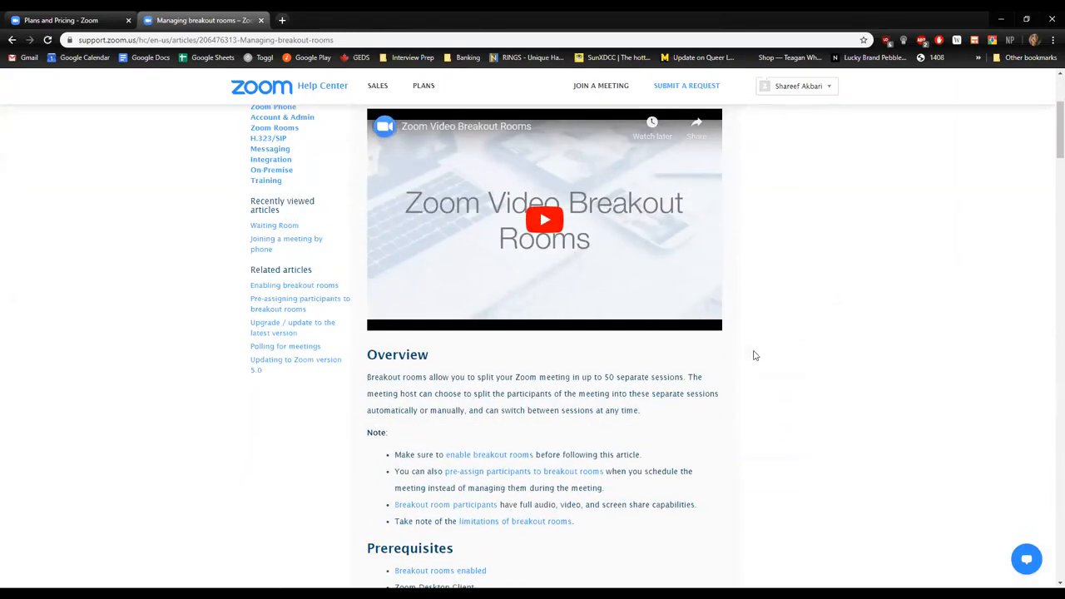